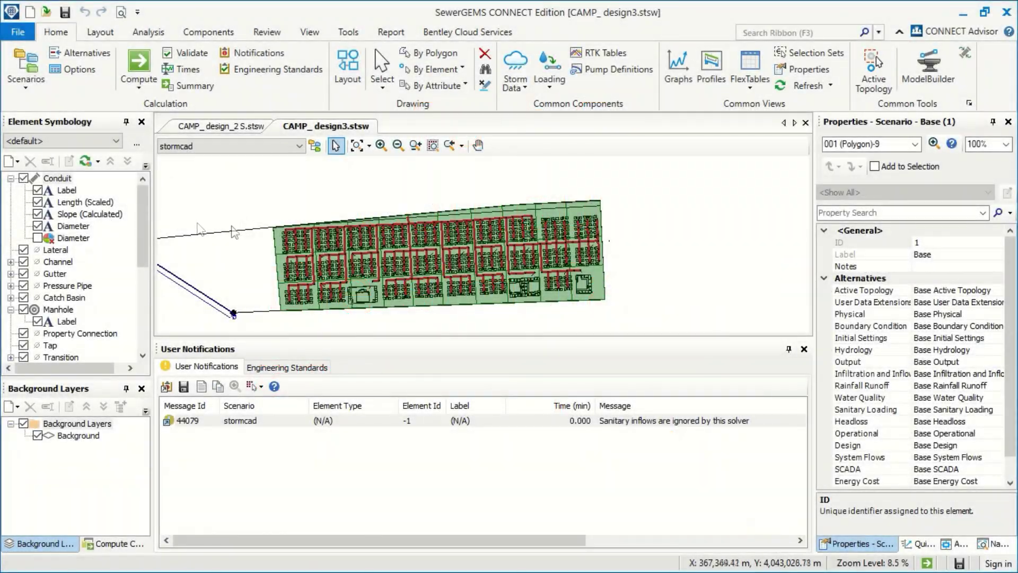
Compute the stormcad design into a new alternative named 'Physical Alternative - stormcad'.
click(139, 65)
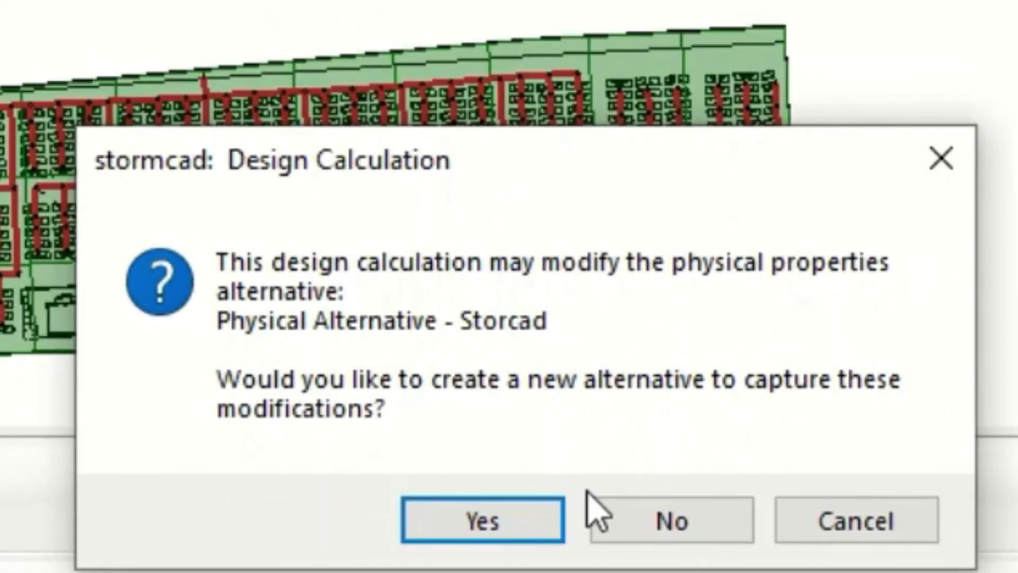
click(510, 521)
key(End)
key(shift+ctrl+Left)
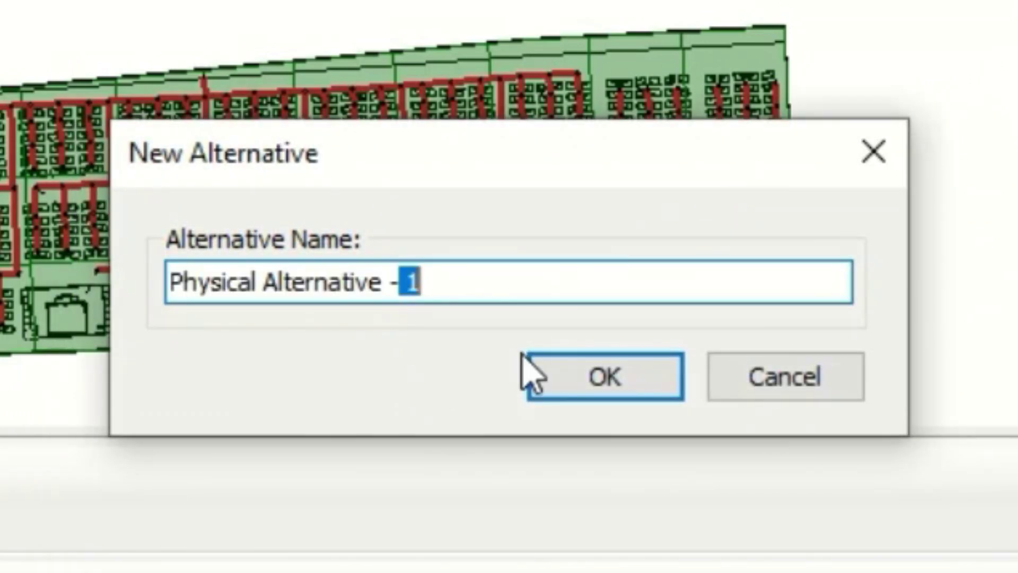
text(sto)
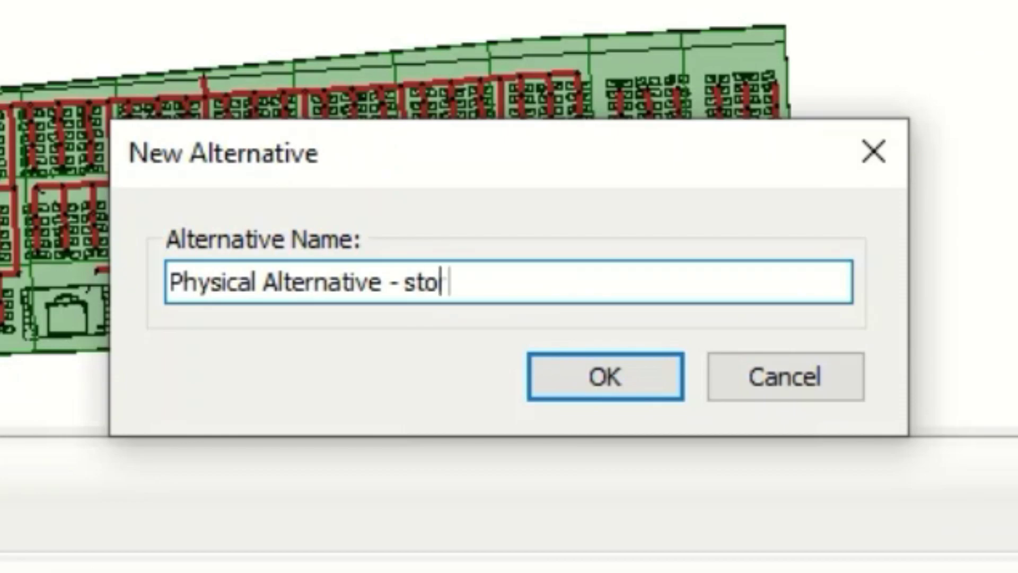
text(rmcad)
click(605, 376)
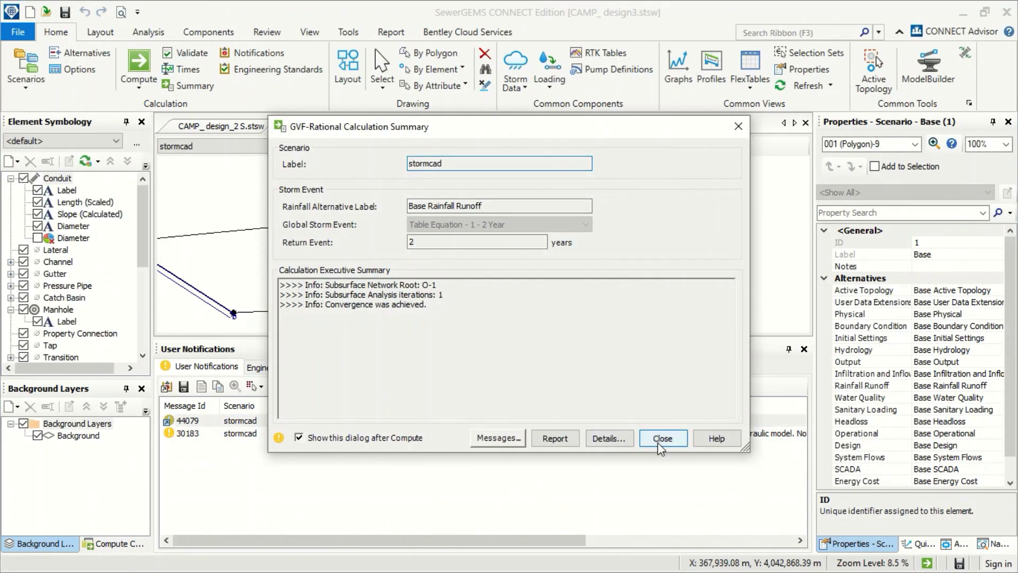
click(658, 440)
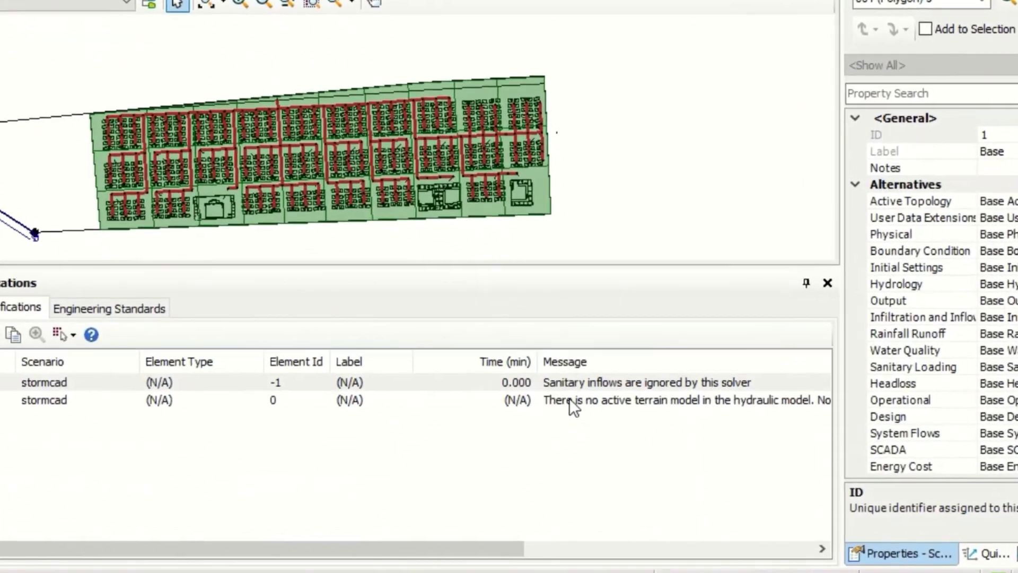
Colour-code conduits by diameter, then view the Base and wet scenarios before returning to stormcad.
click(602, 431)
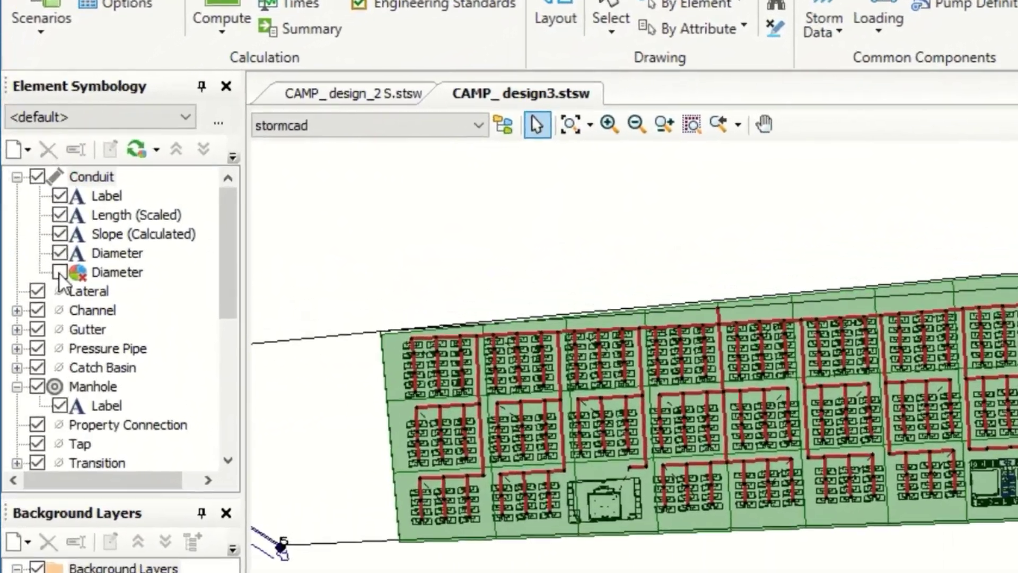
click(37, 238)
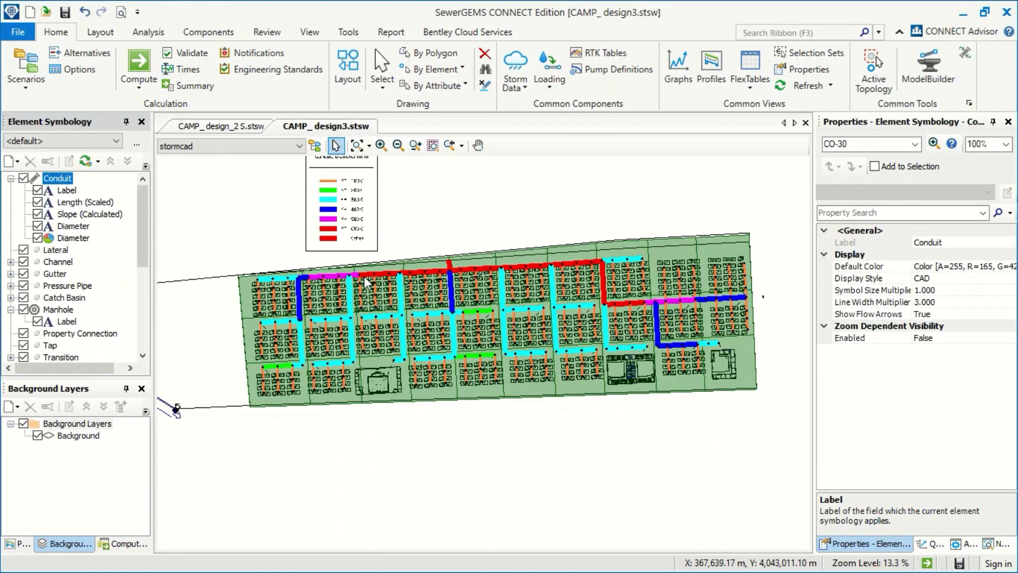
click(303, 142)
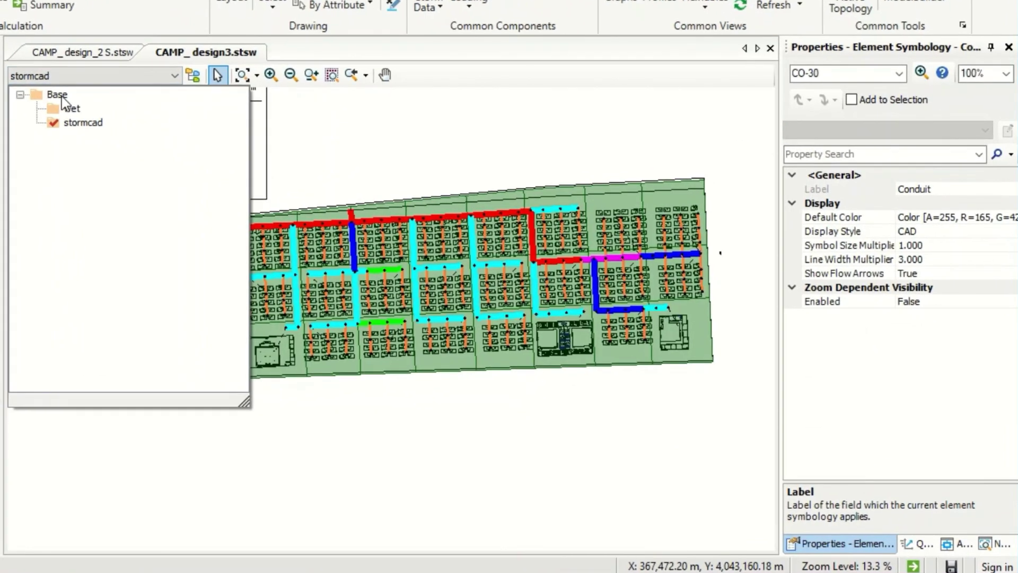
click(190, 157)
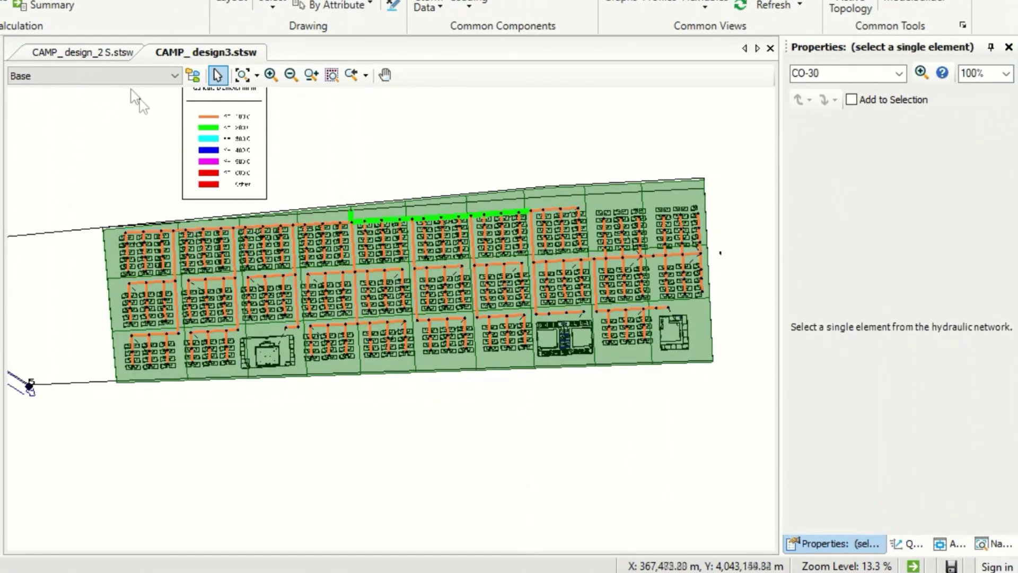
click(173, 76)
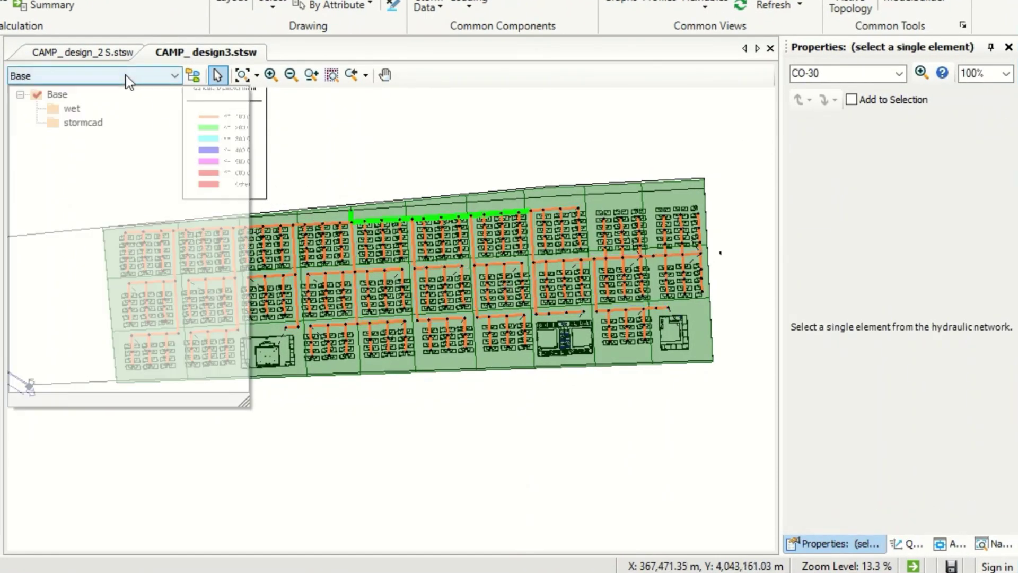
click(72, 109)
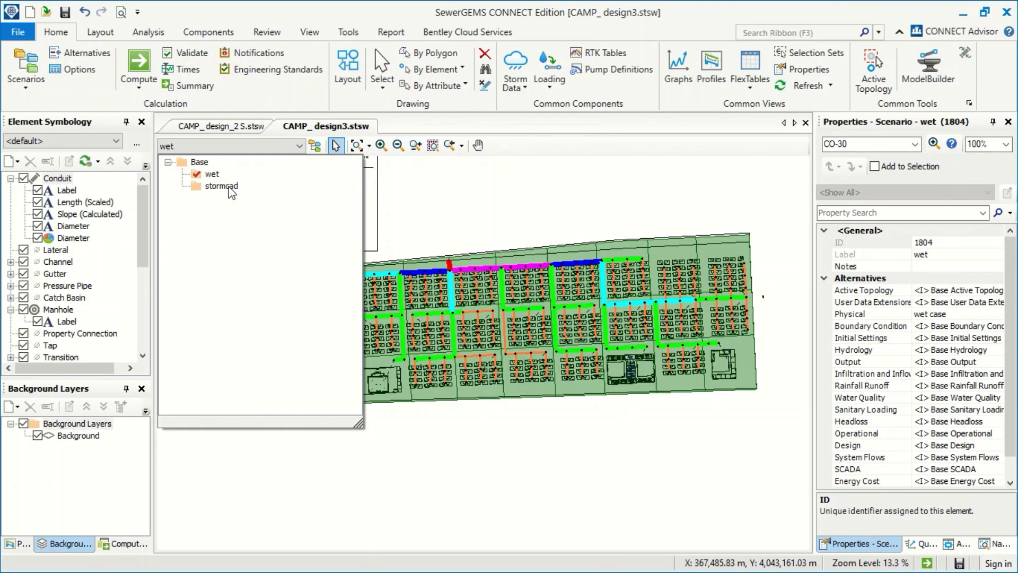
click(222, 185)
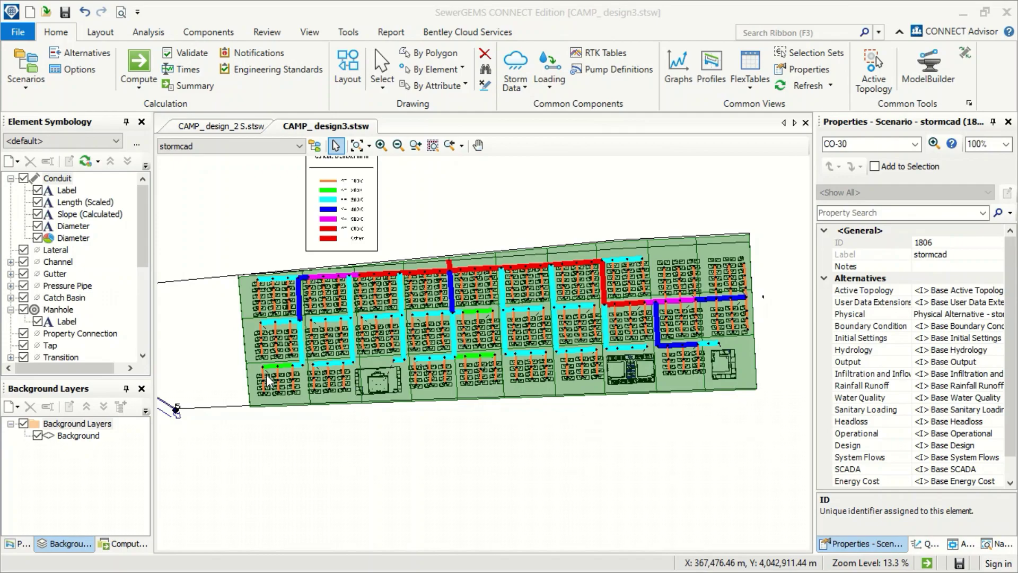
scroll(269, 382, up, 3)
scroll(268, 382, up, 8)
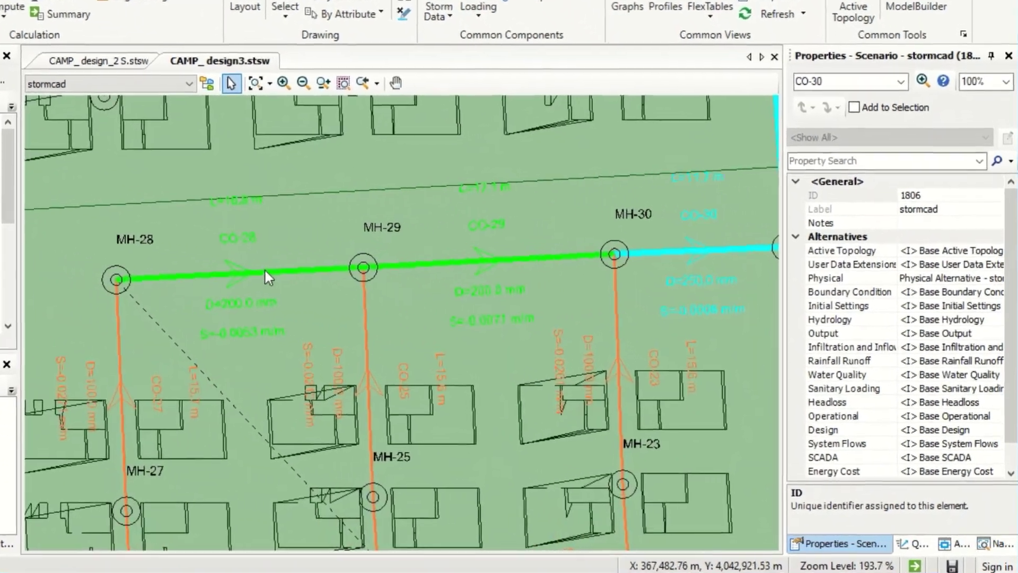
Review flow-time results ('tim' search) for conduits CO-28, CO-29, CO-30 and CO-31.
click(254, 271)
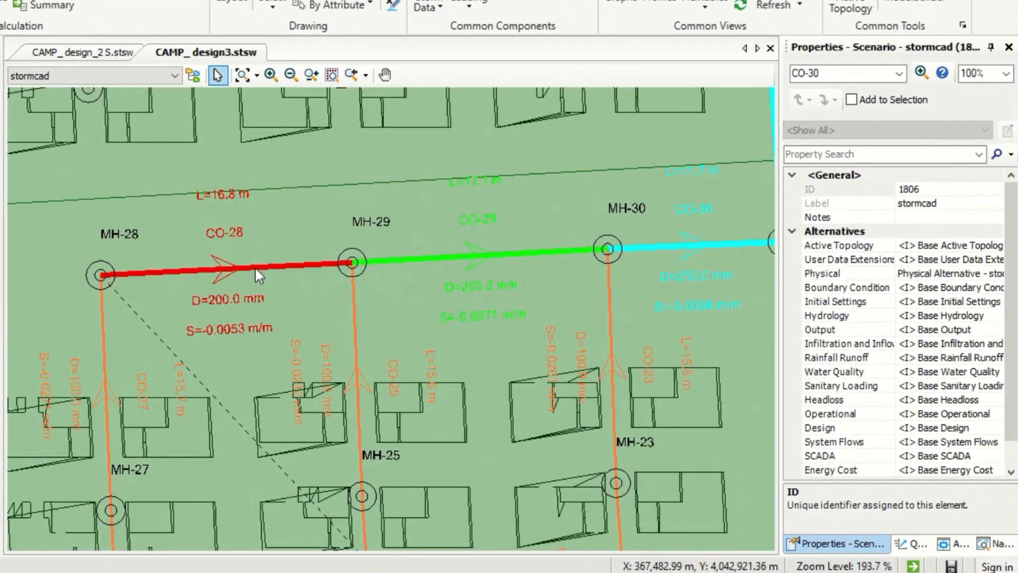
click(886, 153)
text(tim)
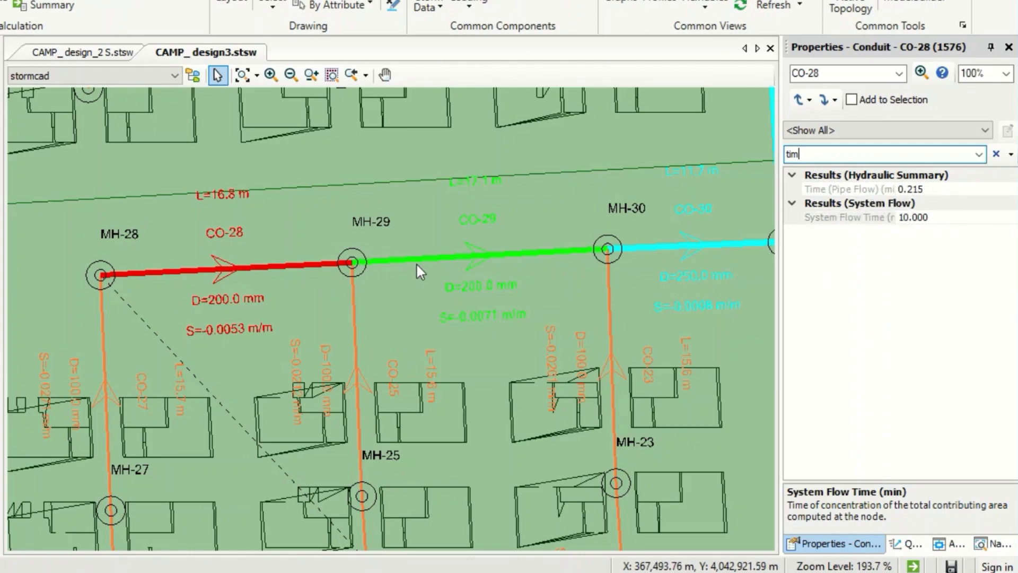
click(435, 257)
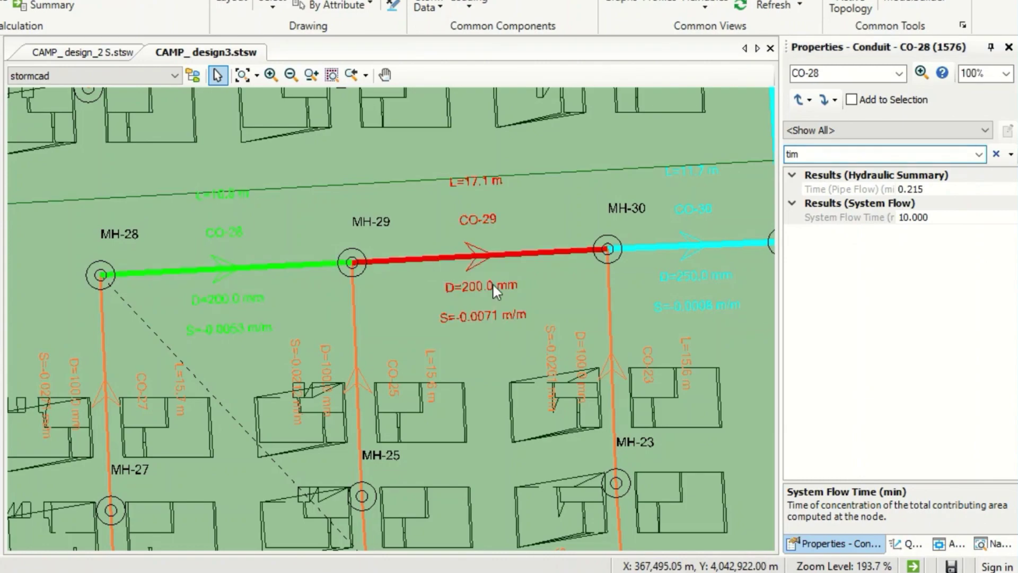
click(798, 100)
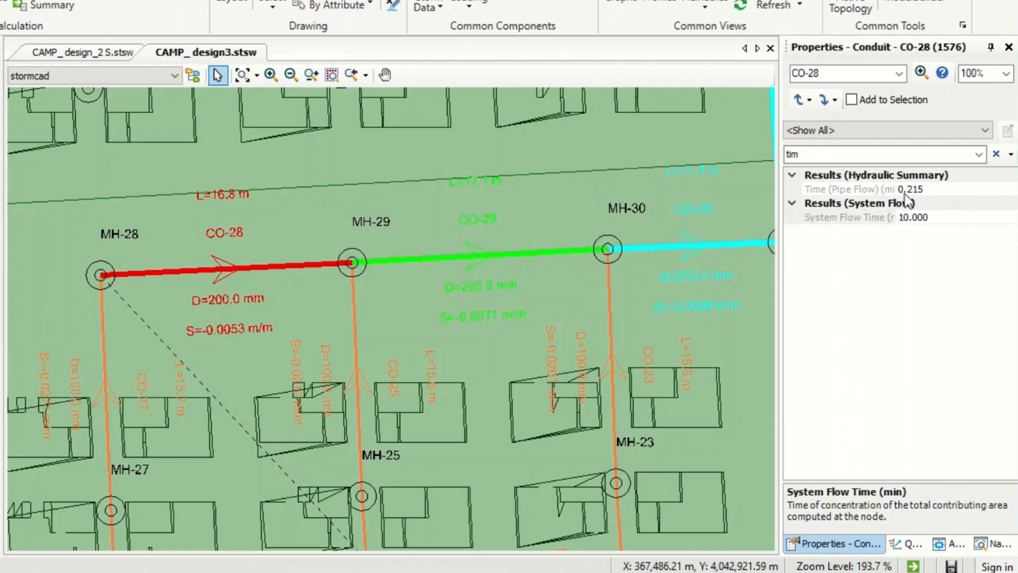
click(406, 256)
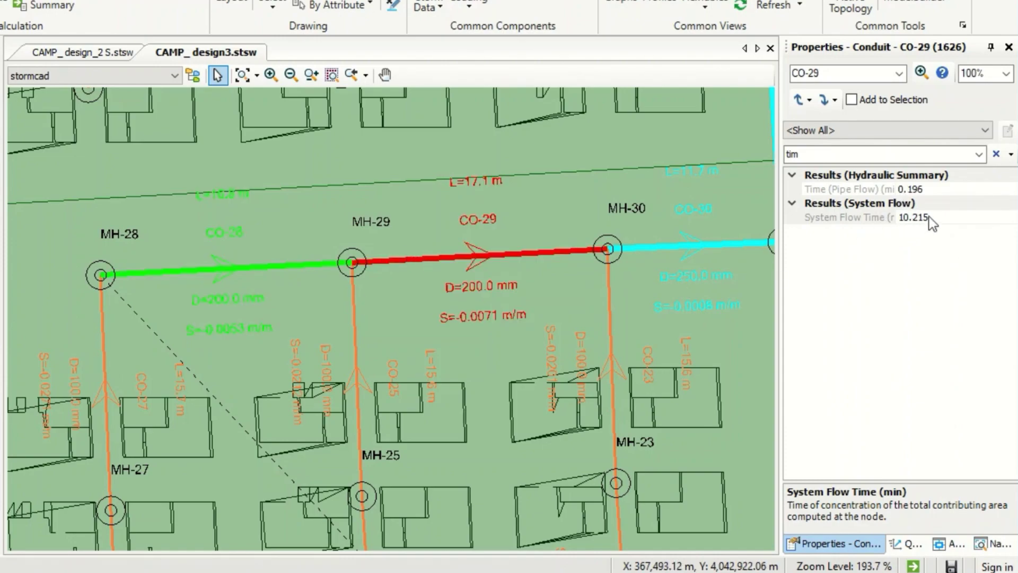
scroll(699, 300, down, 1)
scroll(597, 311, down, 1)
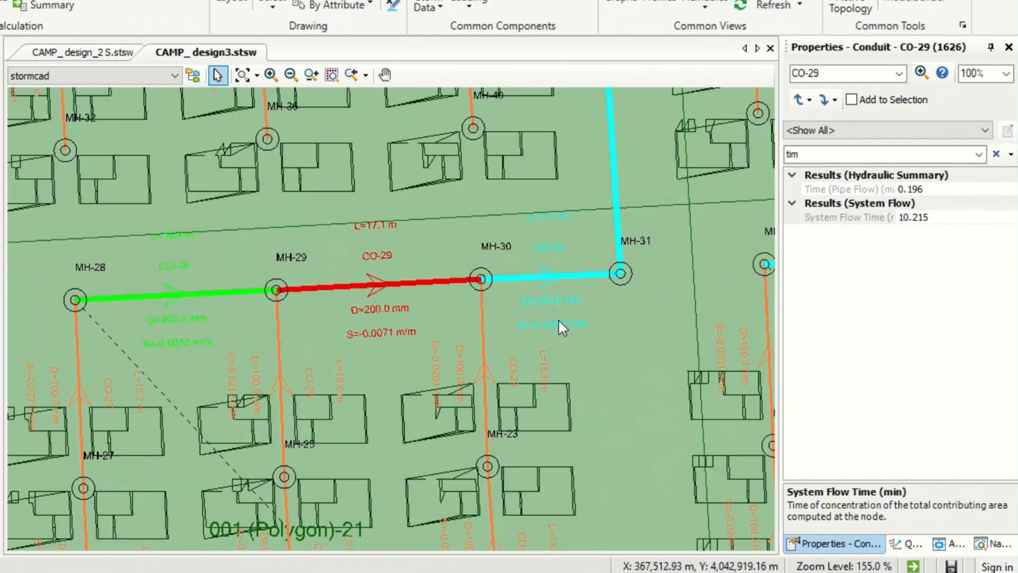
click(585, 278)
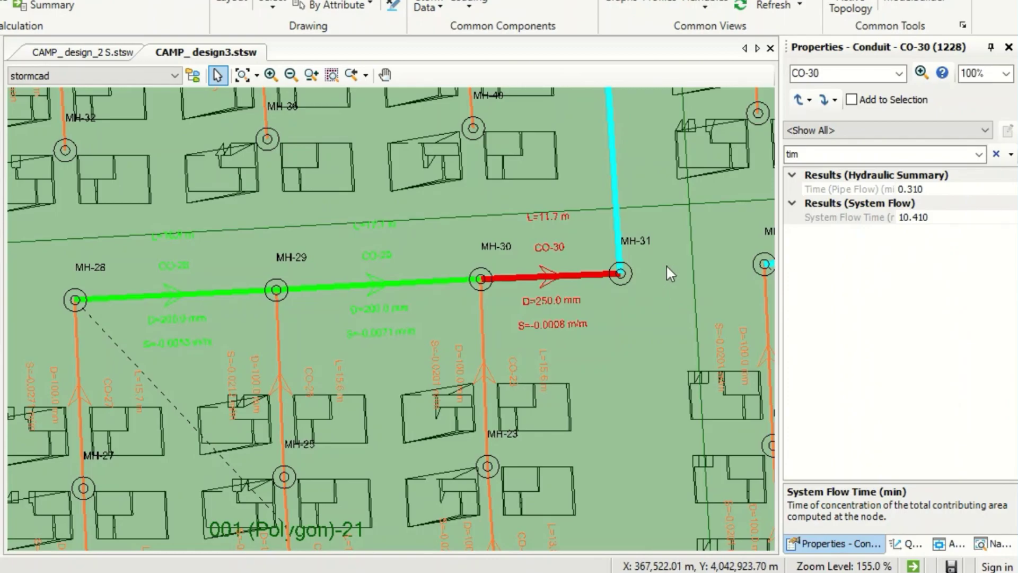
scroll(665, 264, down, 2)
scroll(607, 344, down, 1)
middle_drag(606, 345, 537, 247)
click(541, 255)
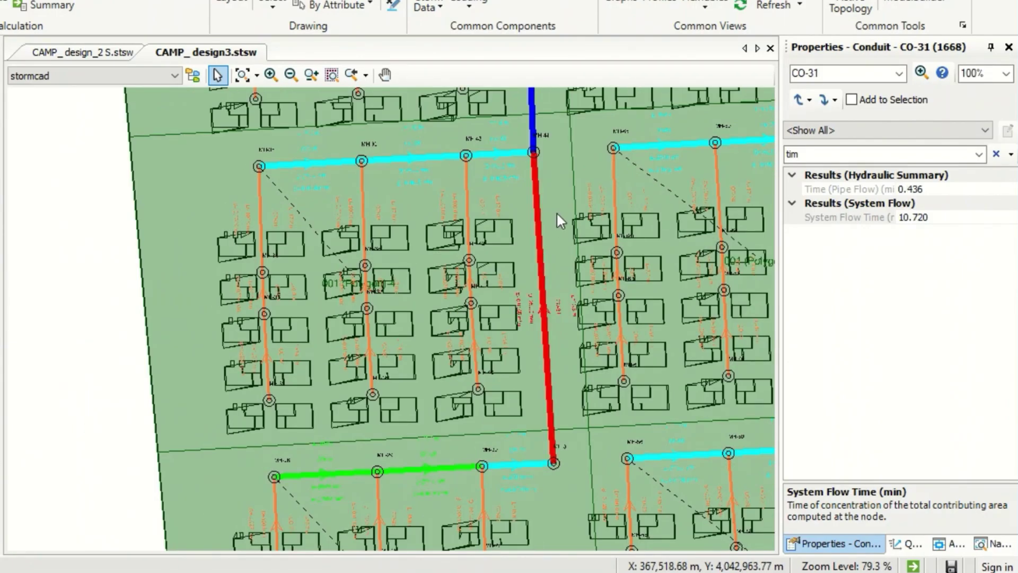
scroll(668, 162, down, 3)
scroll(487, 207, up, 4)
scroll(516, 147, up, 2)
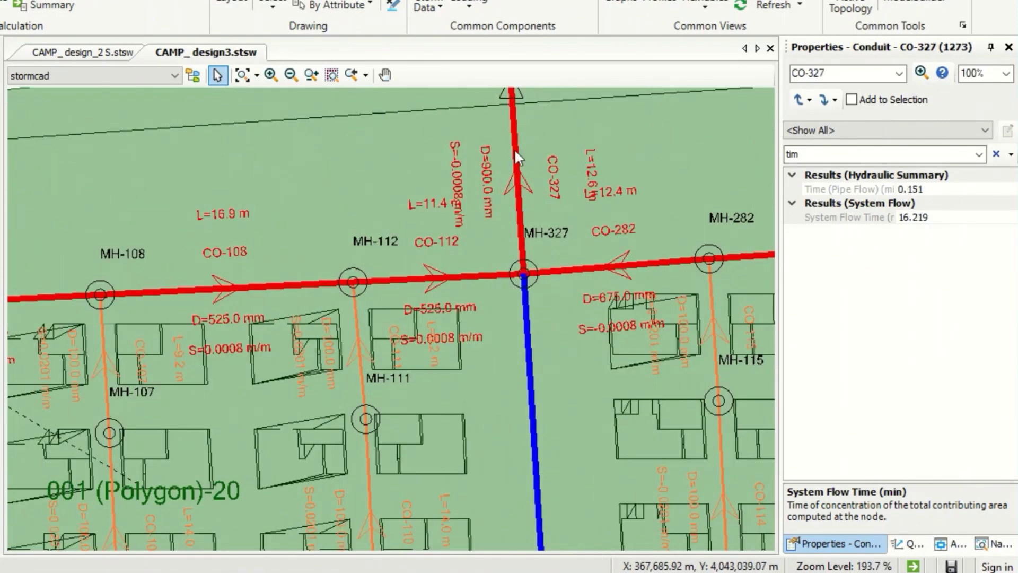
scroll(514, 148, down, 2)
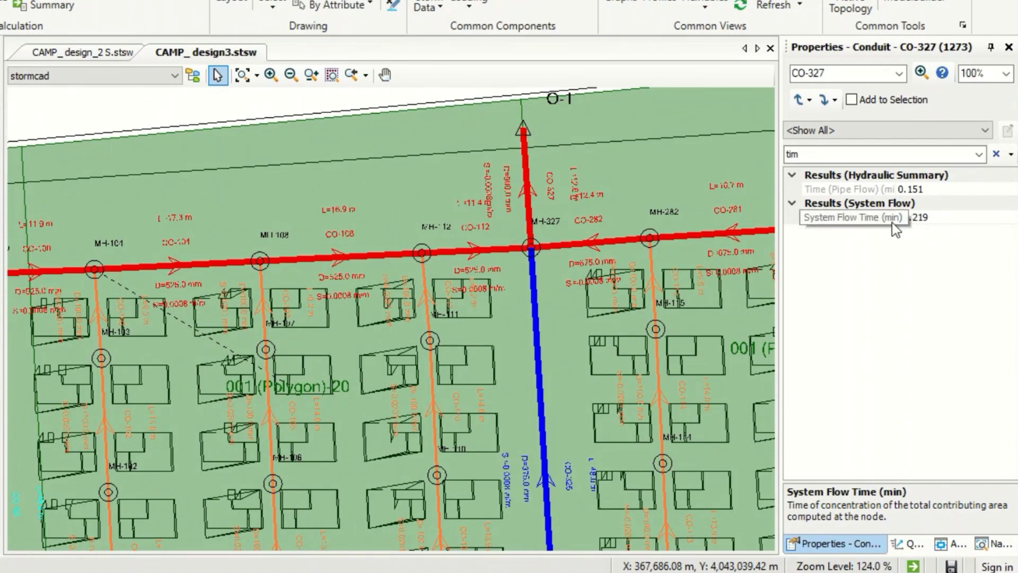
scroll(535, 246, down, 2)
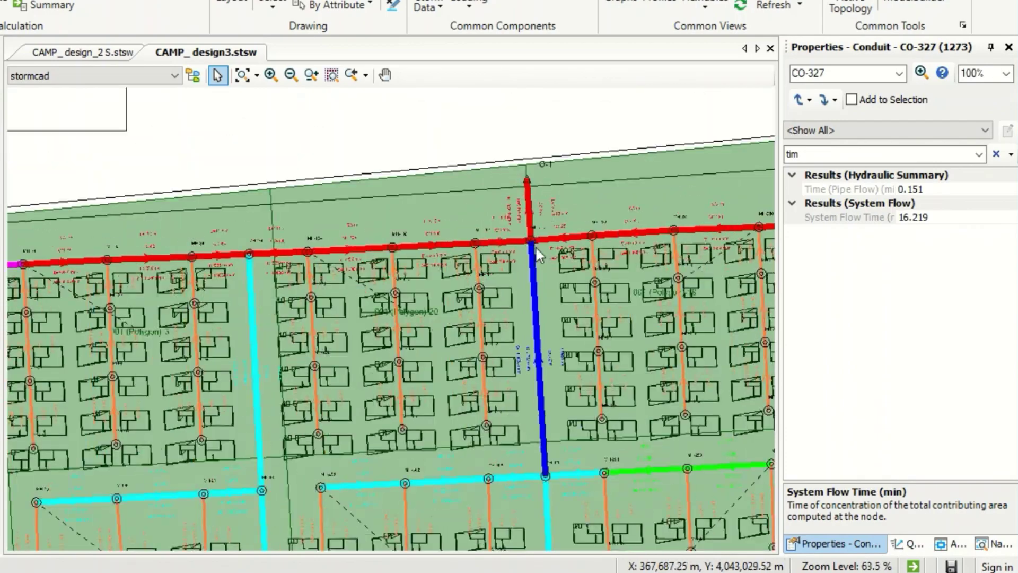
scroll(297, 290, down, 2)
scroll(297, 374, down, 3)
middle_drag(303, 377, 349, 336)
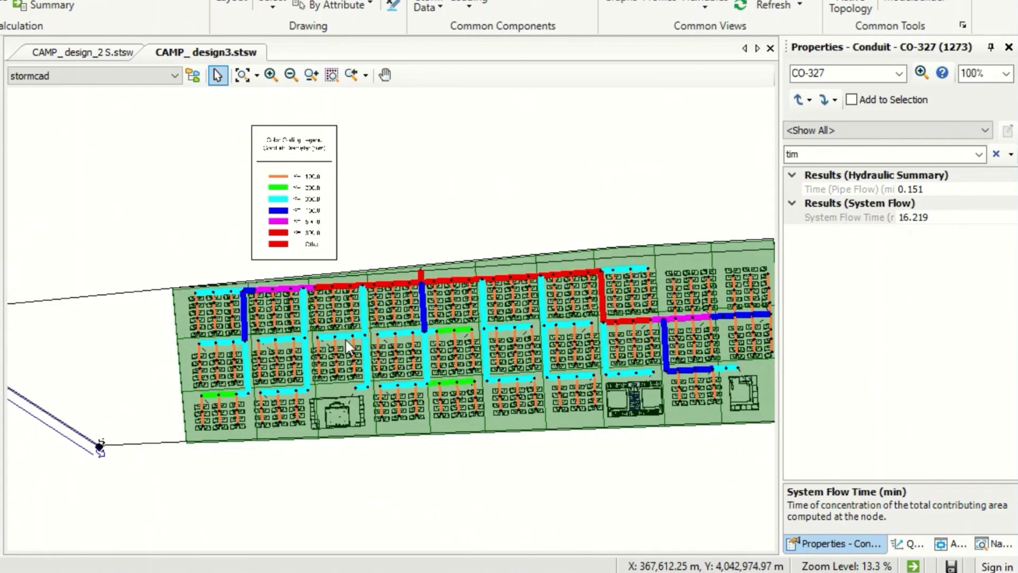
key(alt+Tab)
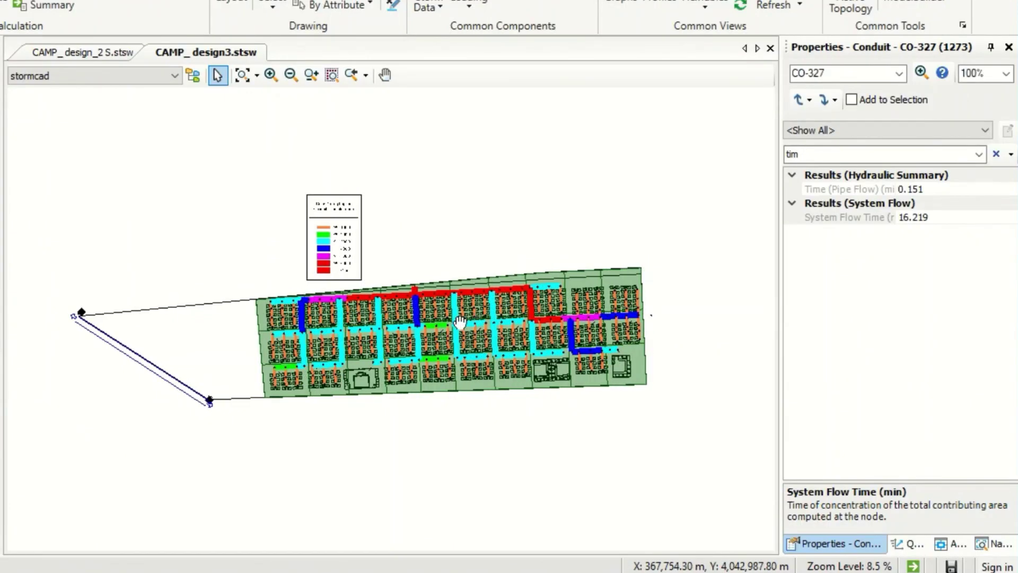
middle_drag(470, 334, 443, 320)
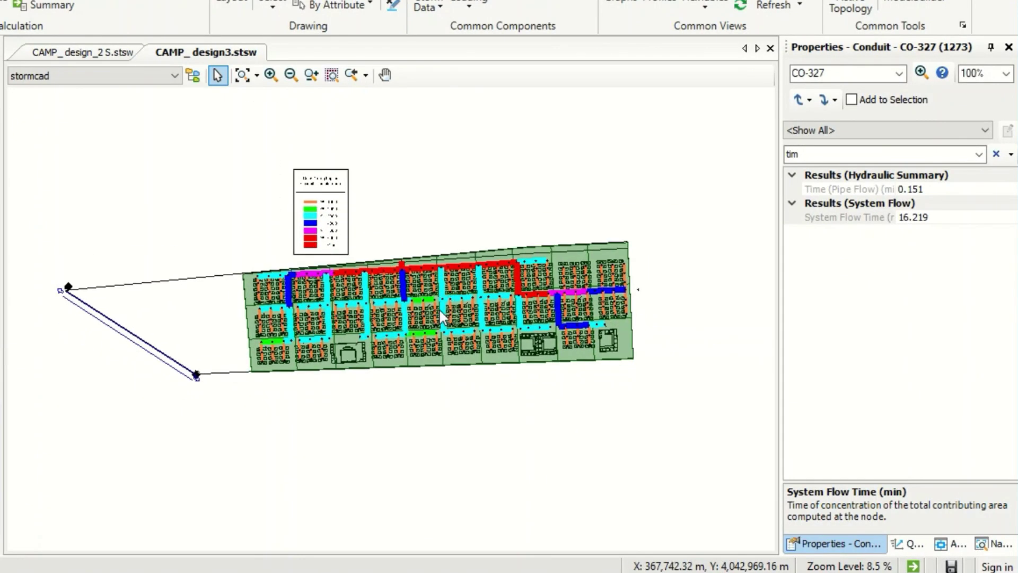
scroll(443, 315, up, 2)
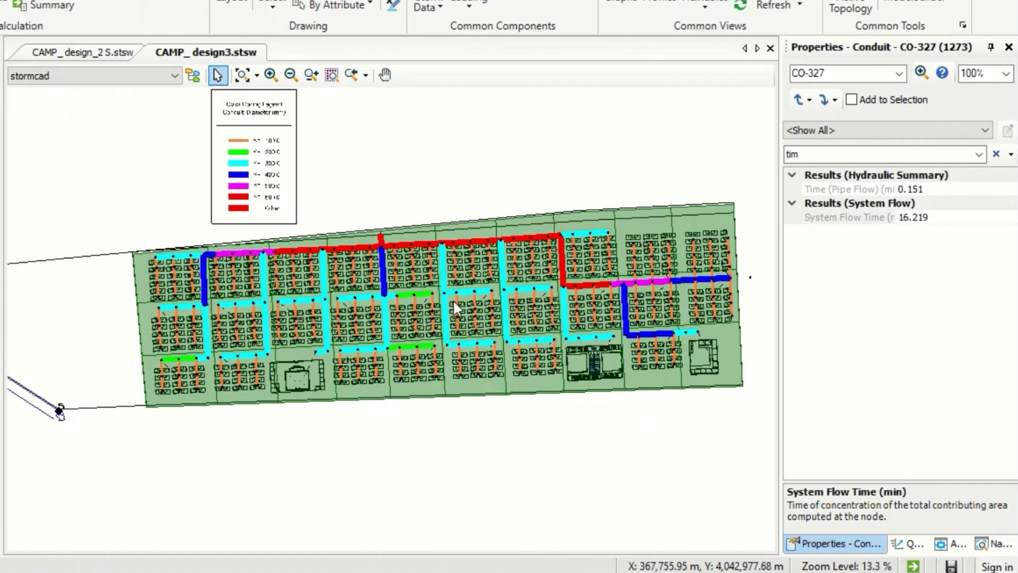
middle_drag(457, 289, 451, 289)
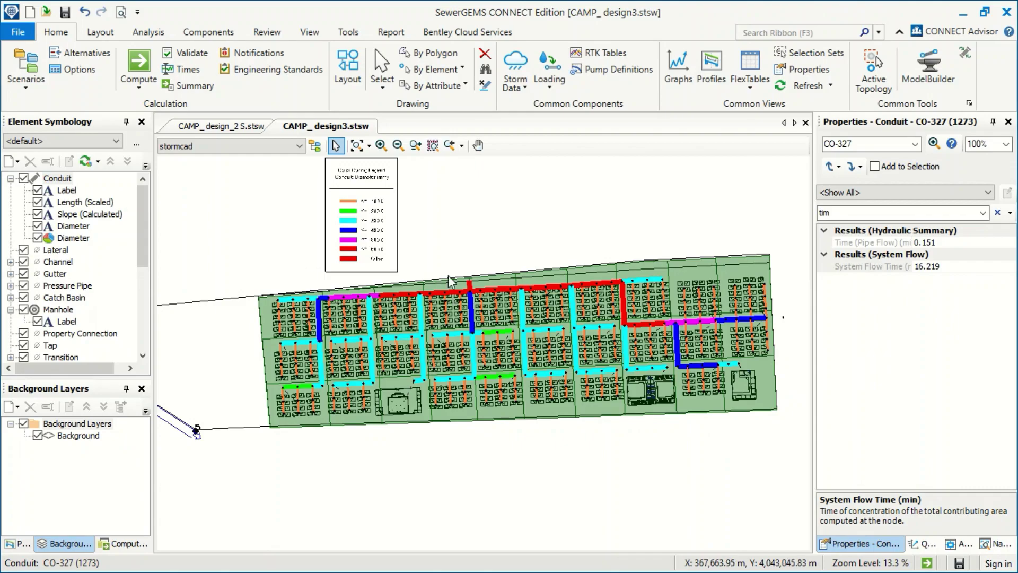
click(26, 87)
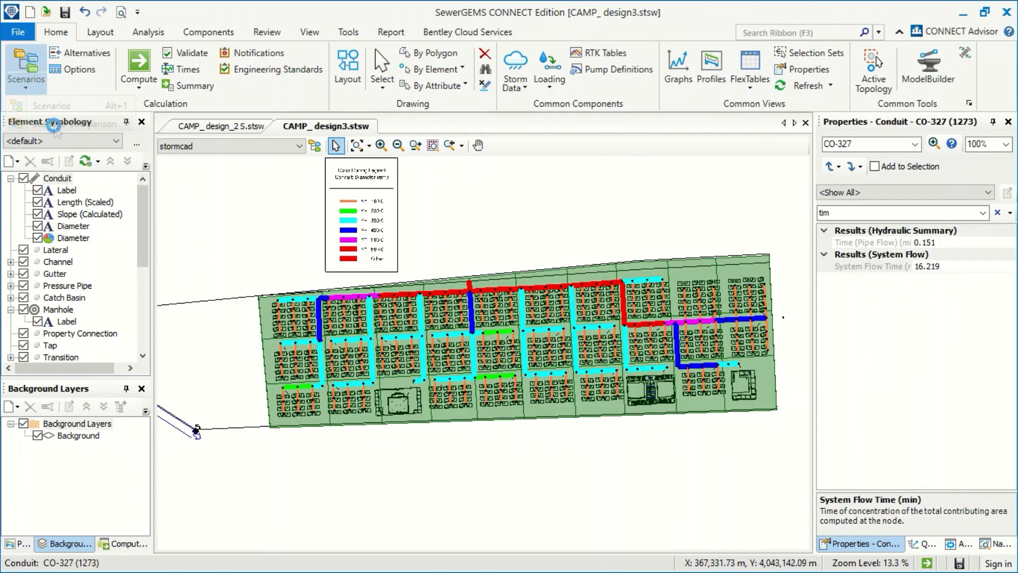
Create a new scenario comparison with wet as Scenario 1 and stormcad as Scenario 2.
click(56, 121)
click(151, 167)
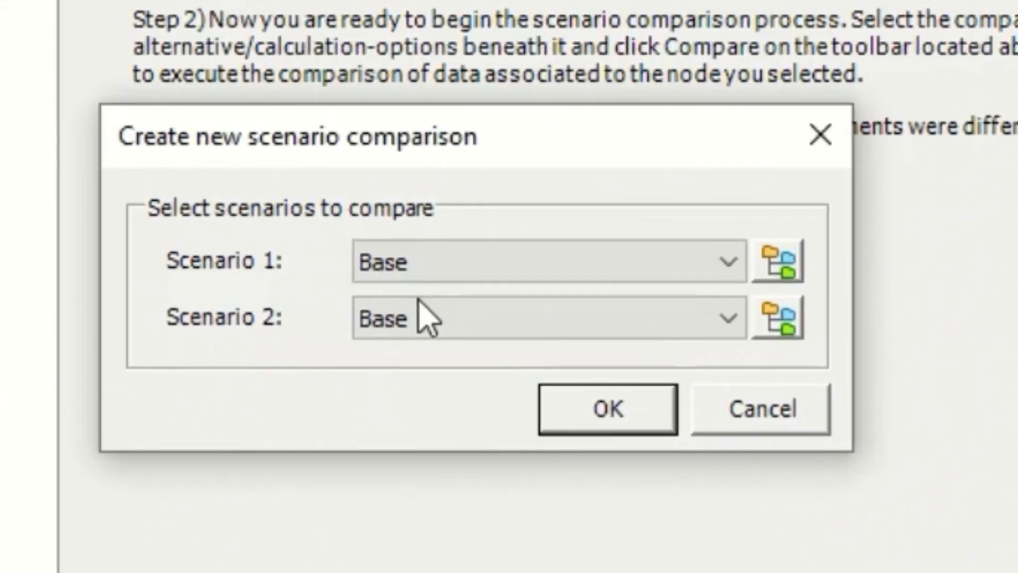
click(517, 314)
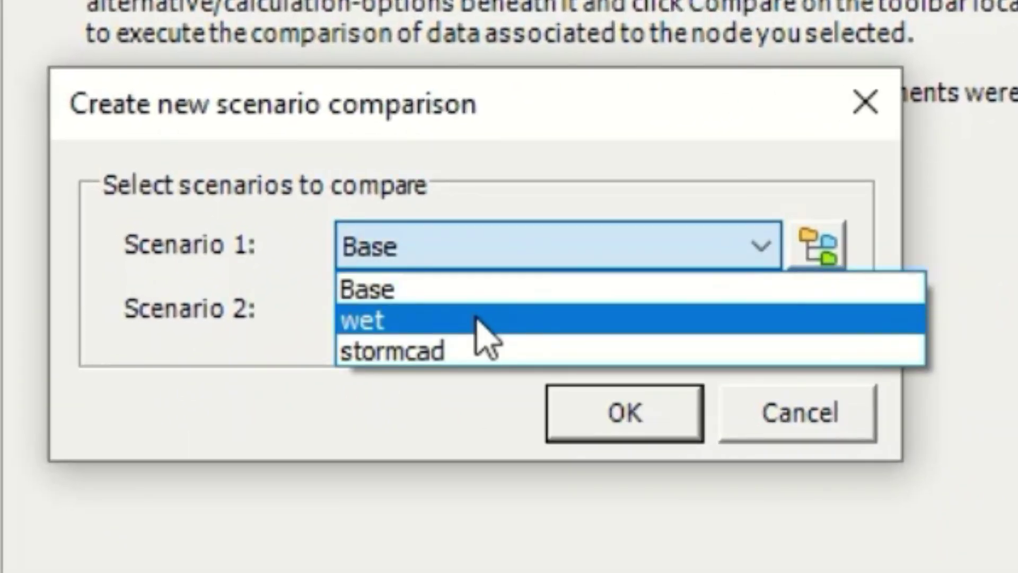
click(481, 335)
click(517, 314)
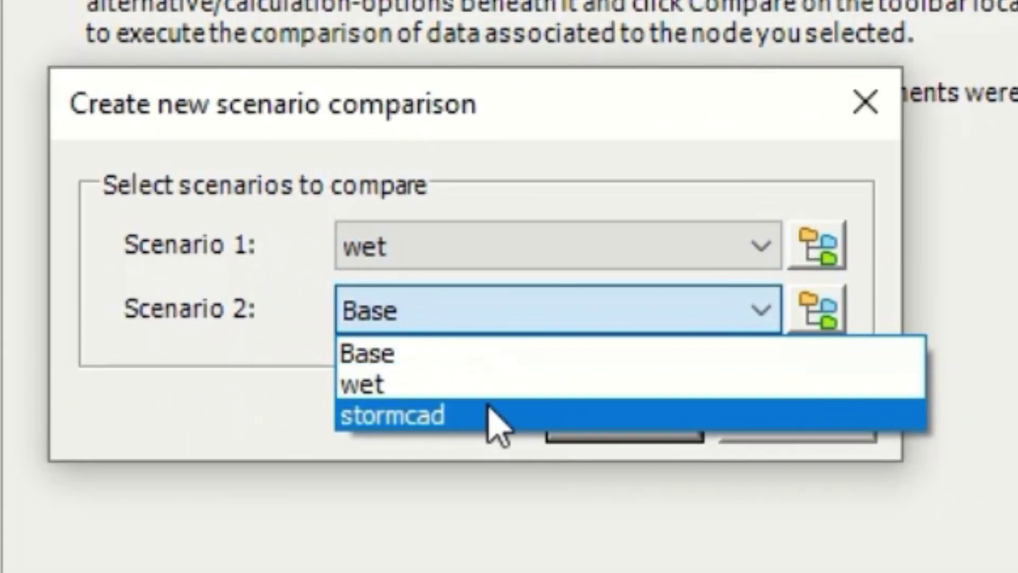
click(497, 418)
click(625, 413)
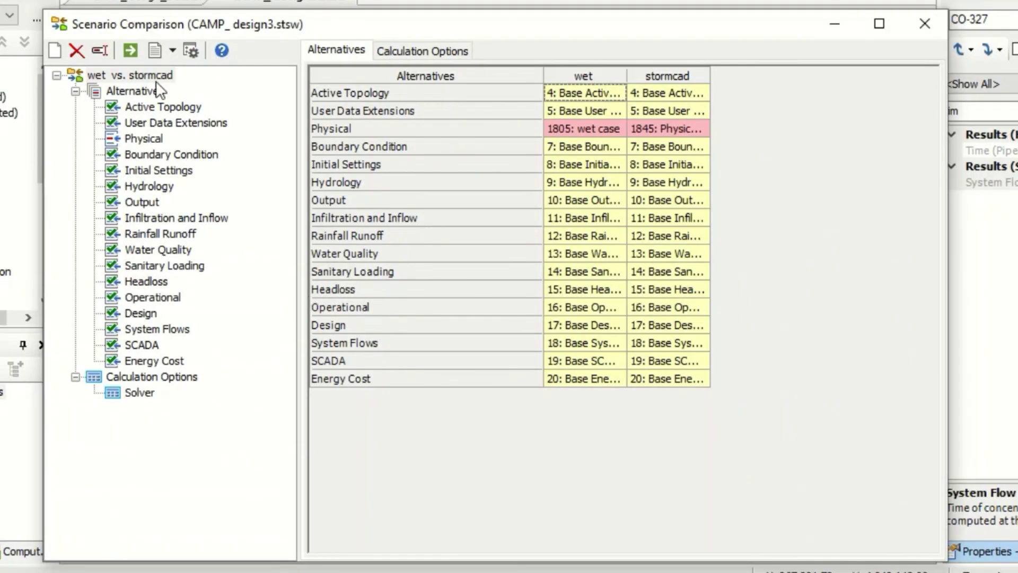
Compare wet against stormcad and view the Solver and Physical conduit differences reports.
click(131, 48)
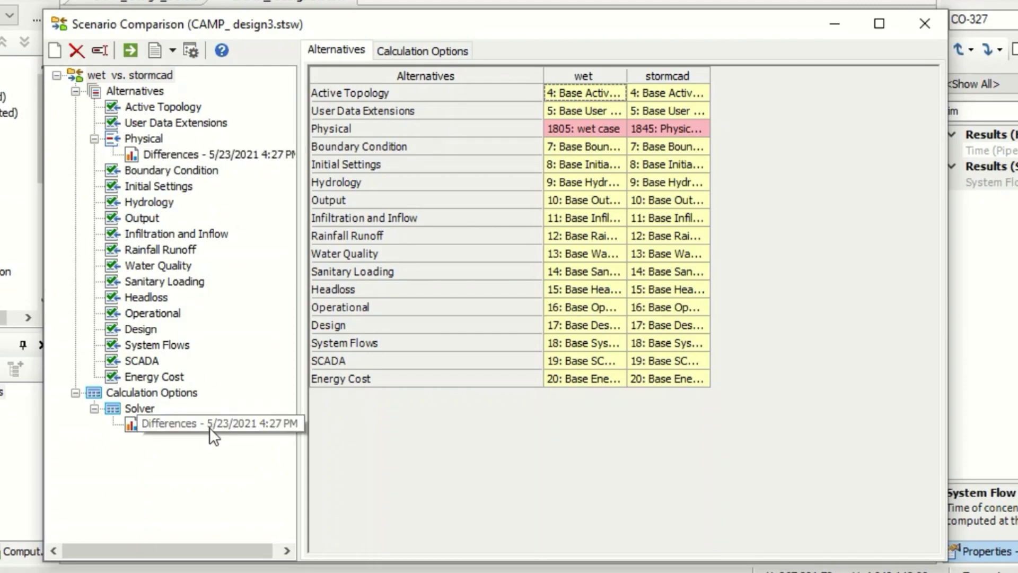
click(177, 423)
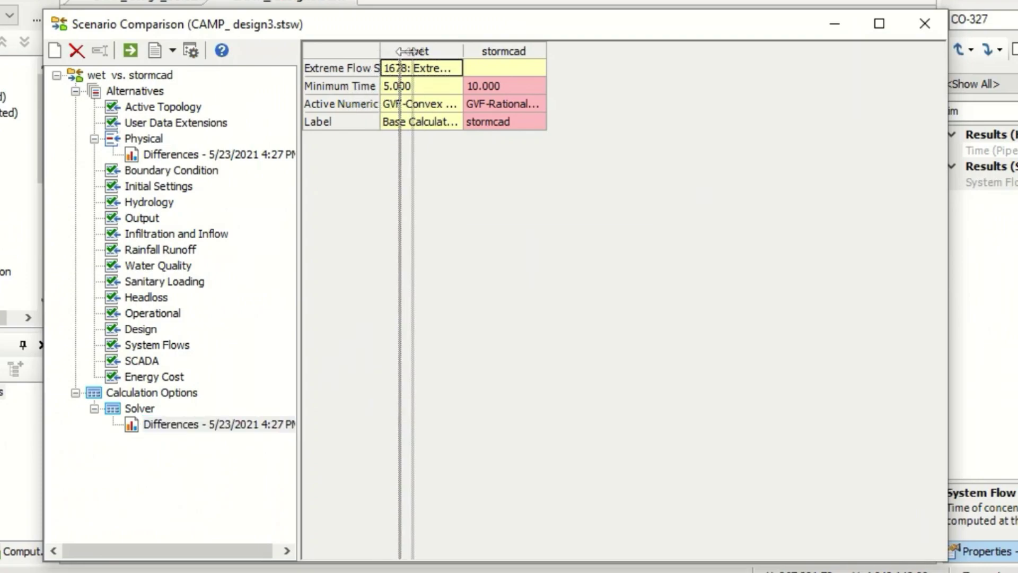
drag(380, 51, 420, 51)
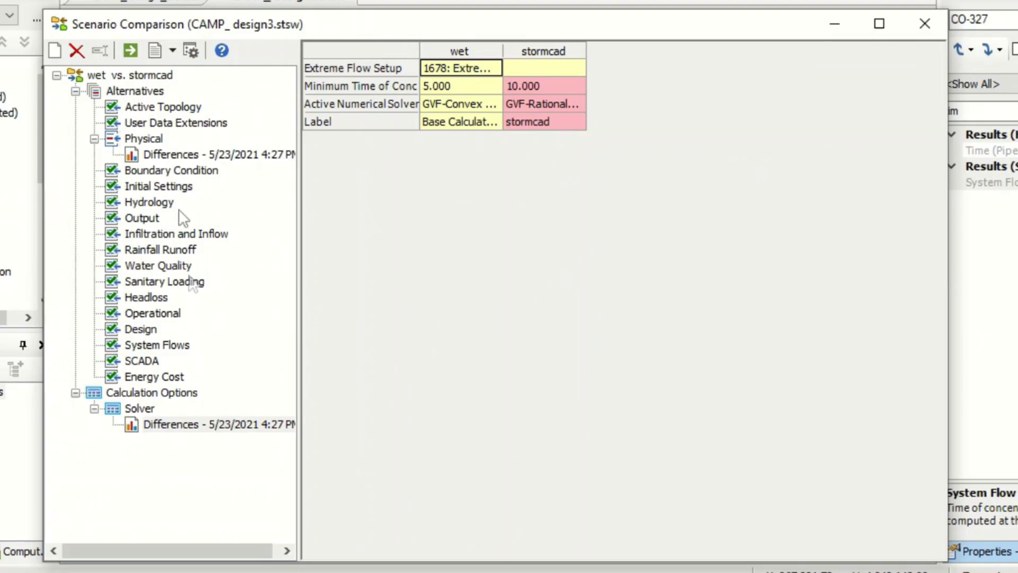
click(171, 154)
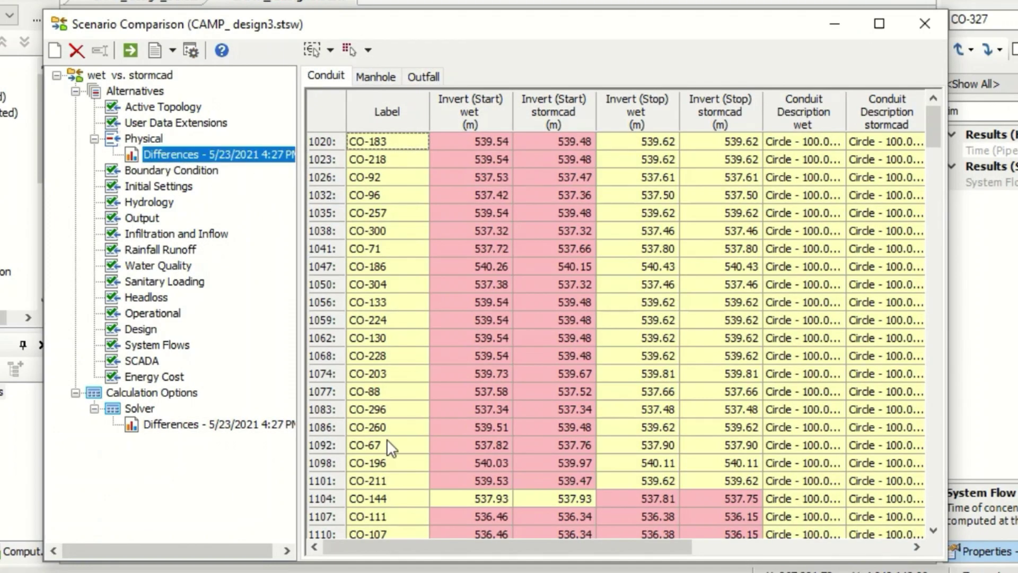
drag(430, 544, 648, 546)
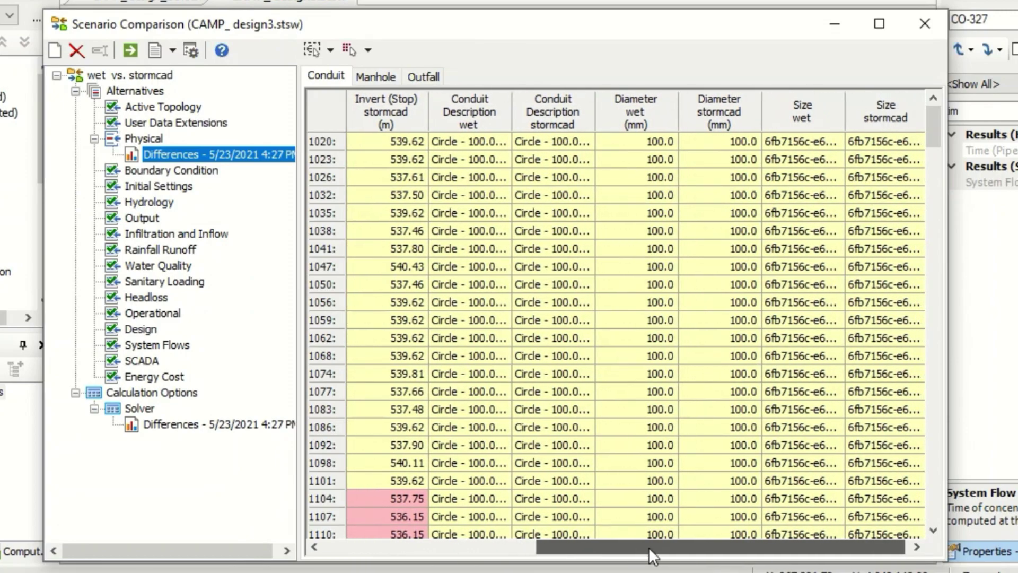
scroll(723, 222, down, 5)
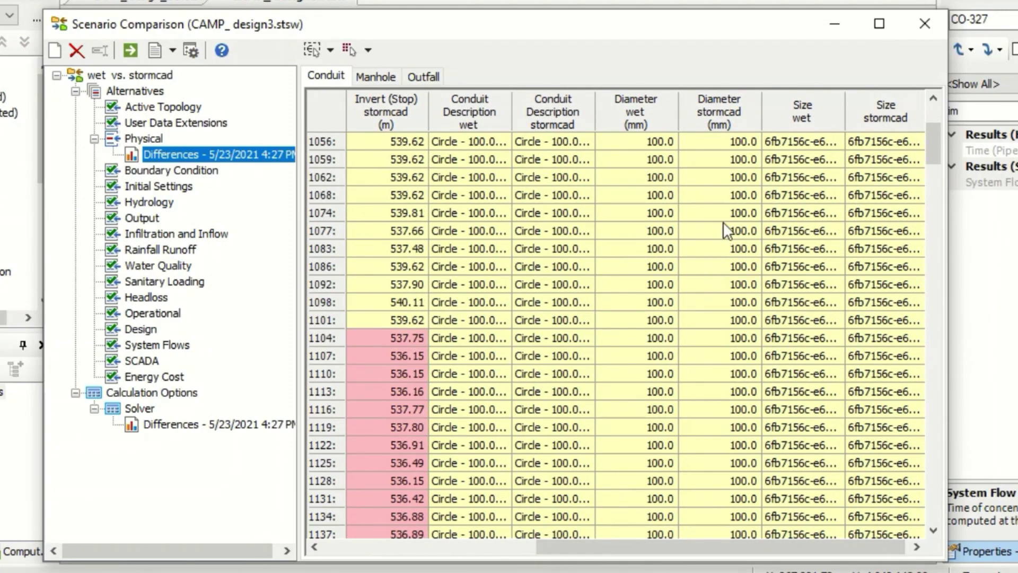
scroll(724, 223, down, 4)
scroll(720, 219, down, 4)
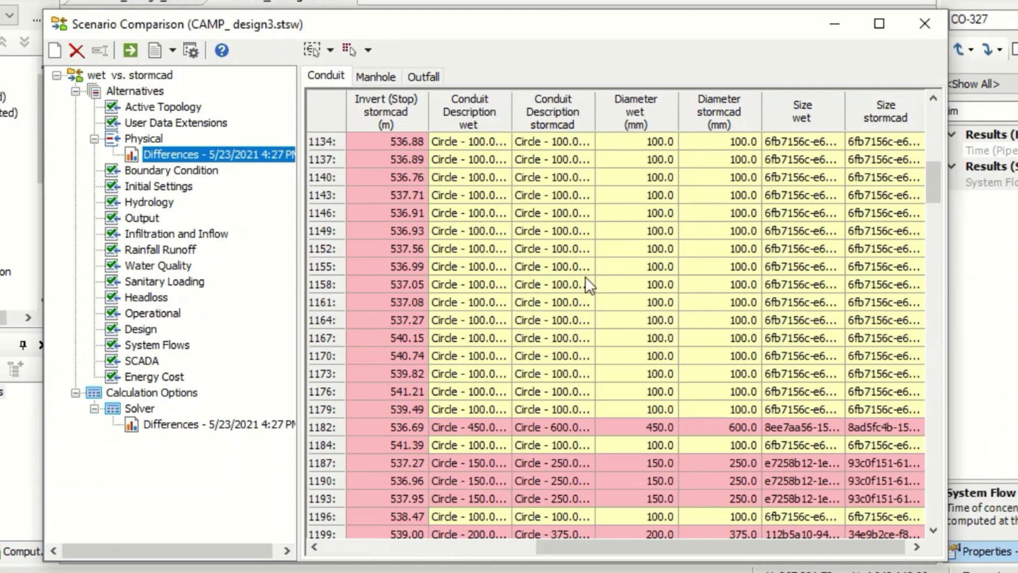
scroll(683, 295, down, 2)
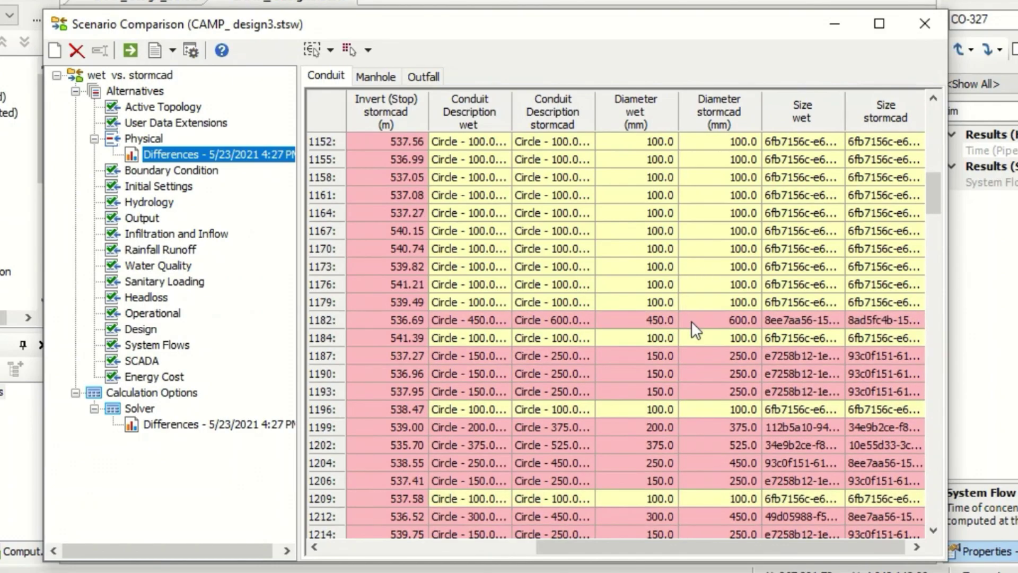
scroll(692, 320, down, 2)
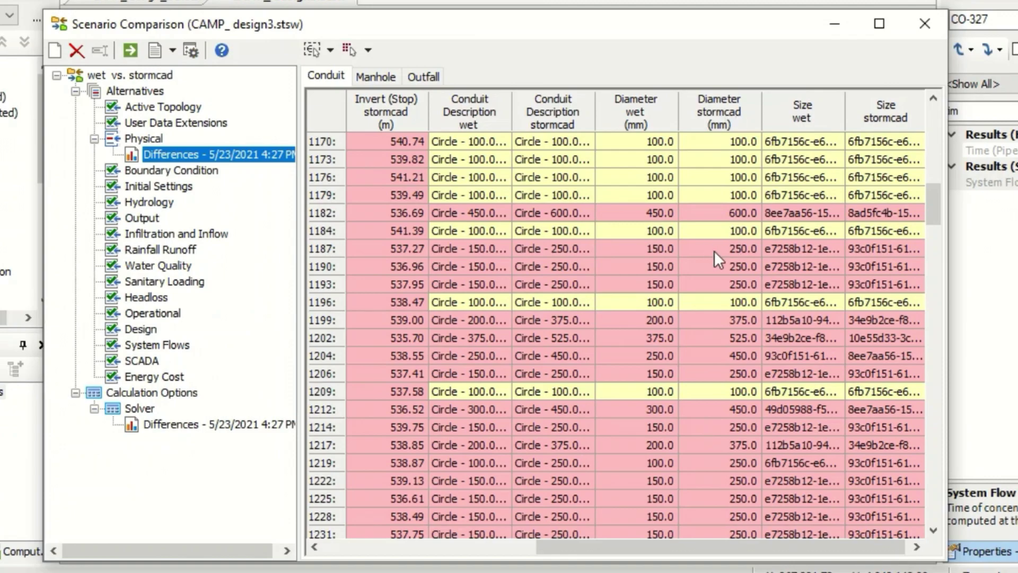
scroll(722, 276, down, 3)
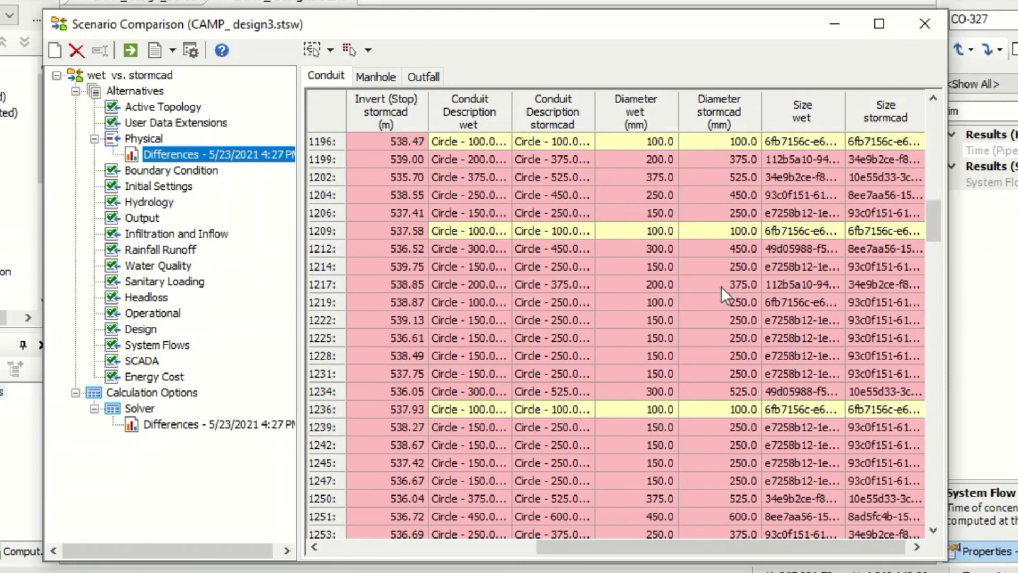
scroll(724, 285, down, 3)
scroll(723, 284, down, 3)
scroll(723, 284, down, 3)
scroll(723, 285, down, 3)
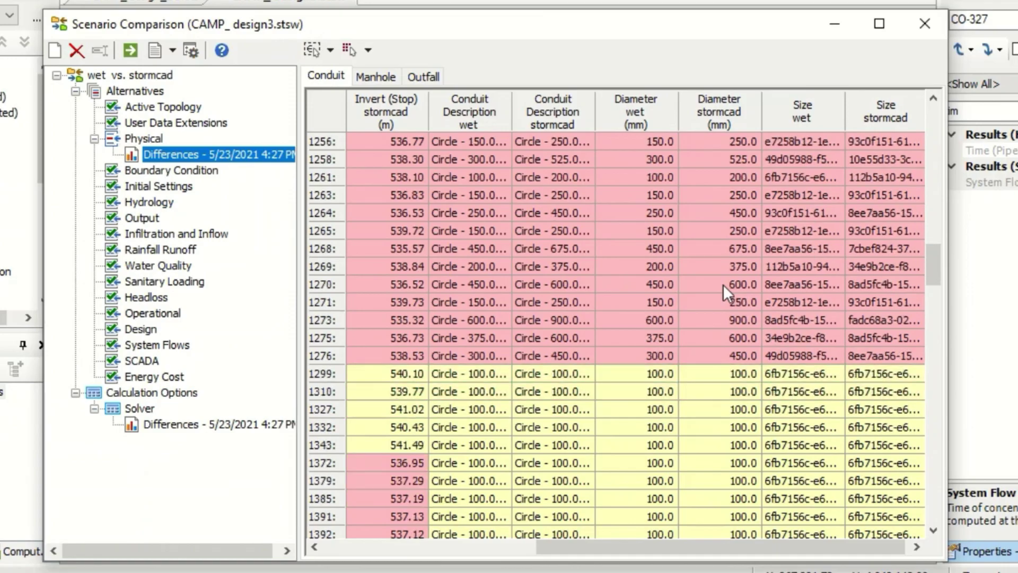
scroll(724, 285, down, 2)
scroll(730, 279, down, 3)
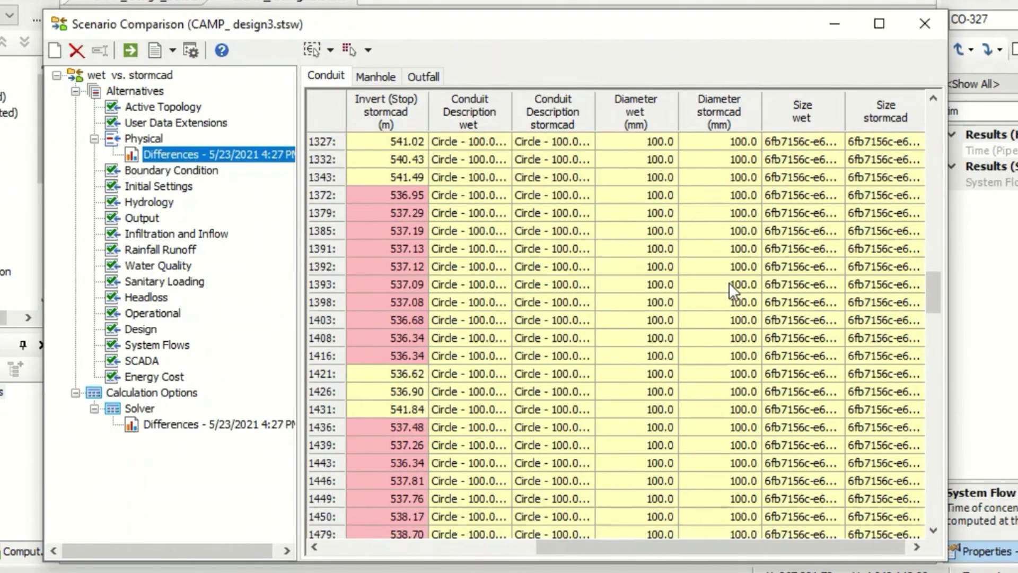
scroll(729, 282, down, 10)
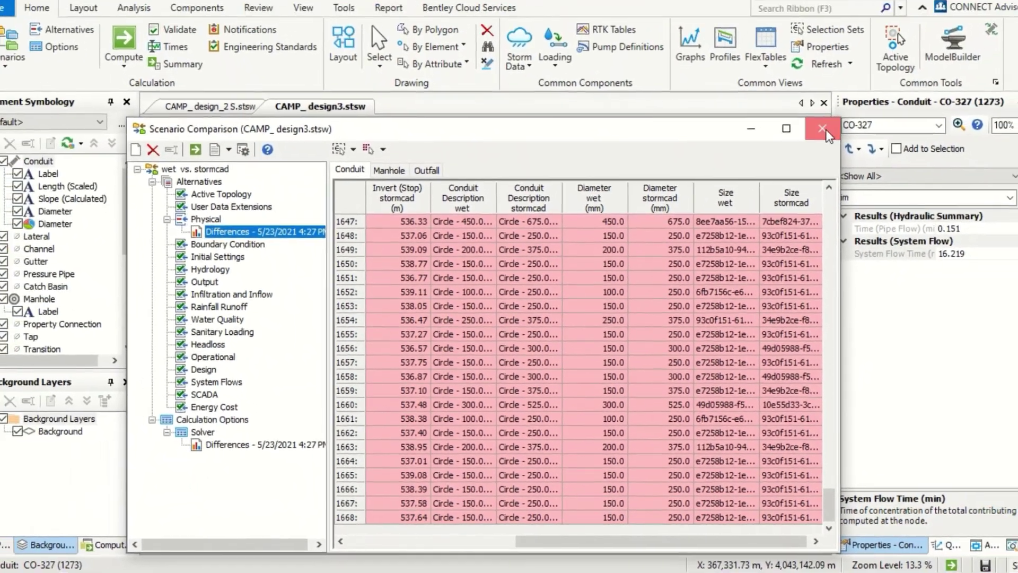
Close the comparison and open the MH-188 to O-1 engineering profile, panned downstream.
click(823, 129)
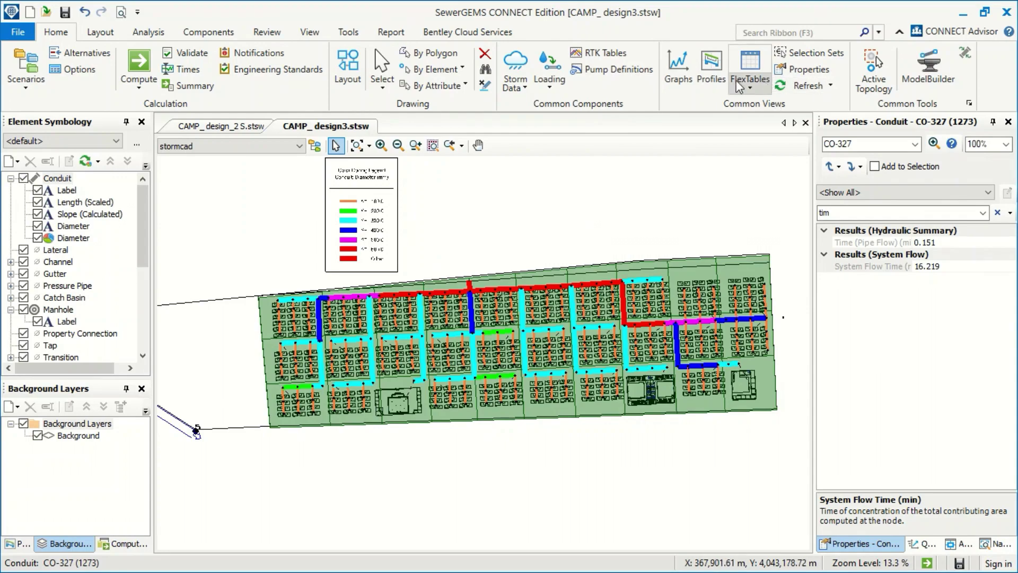
click(714, 65)
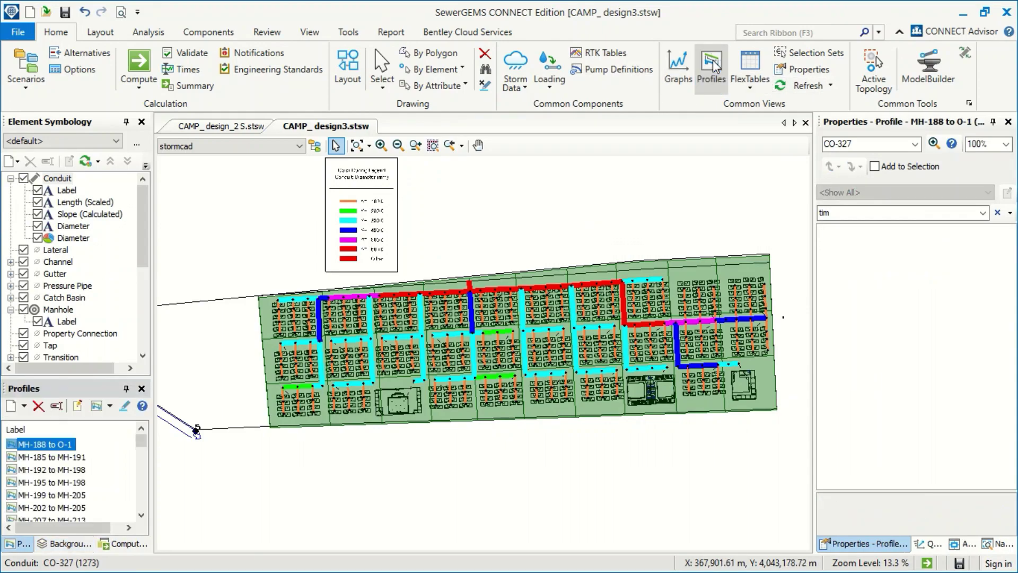
right_click(52, 446)
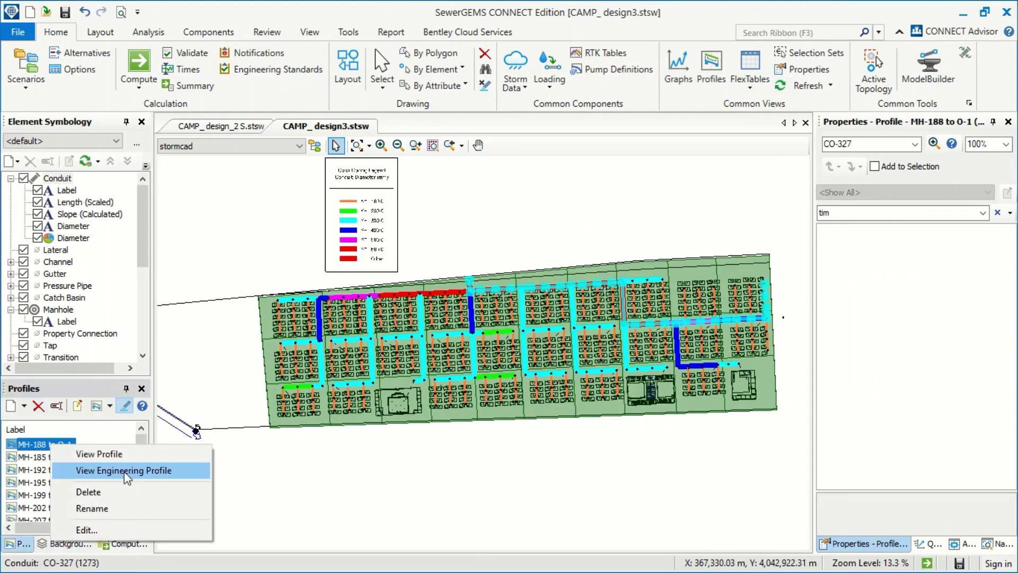
click(123, 470)
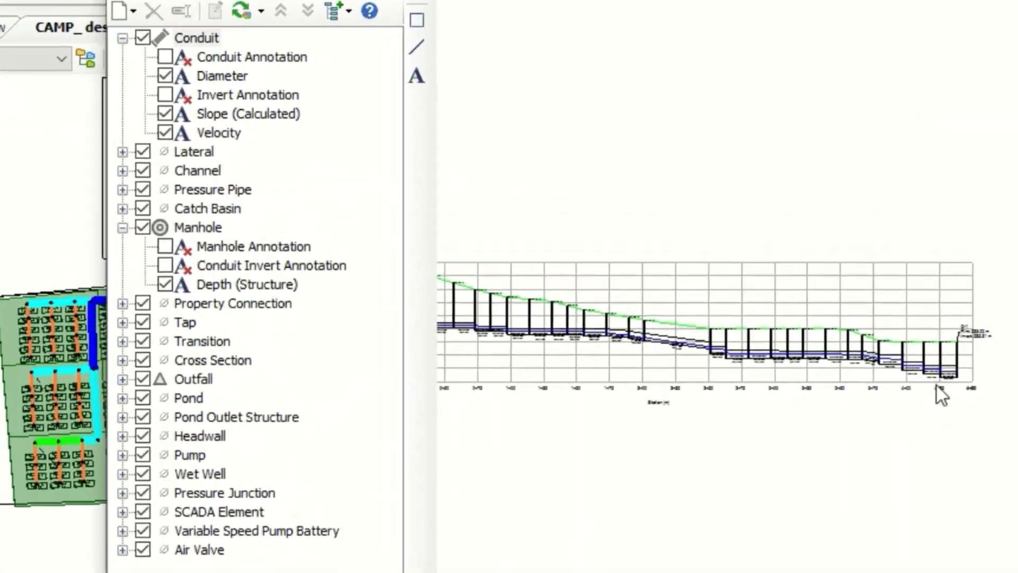
scroll(740, 351, up, 3)
scroll(739, 351, up, 3)
scroll(741, 351, up, 3)
middle_drag(822, 387, 856, 395)
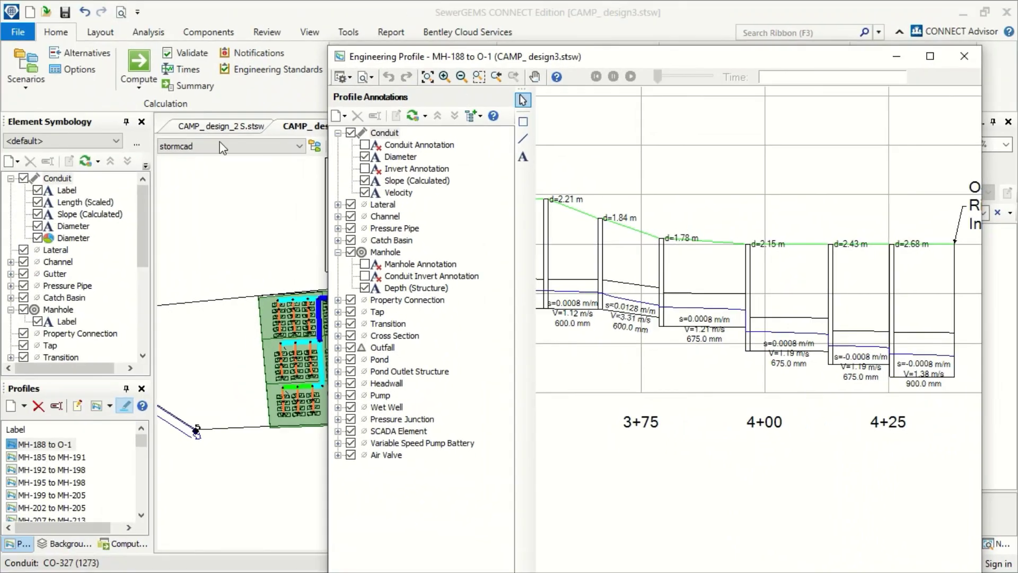
Switch the profile to the wet scenario, then back to stormcad, to compare conduit diameters.
click(224, 148)
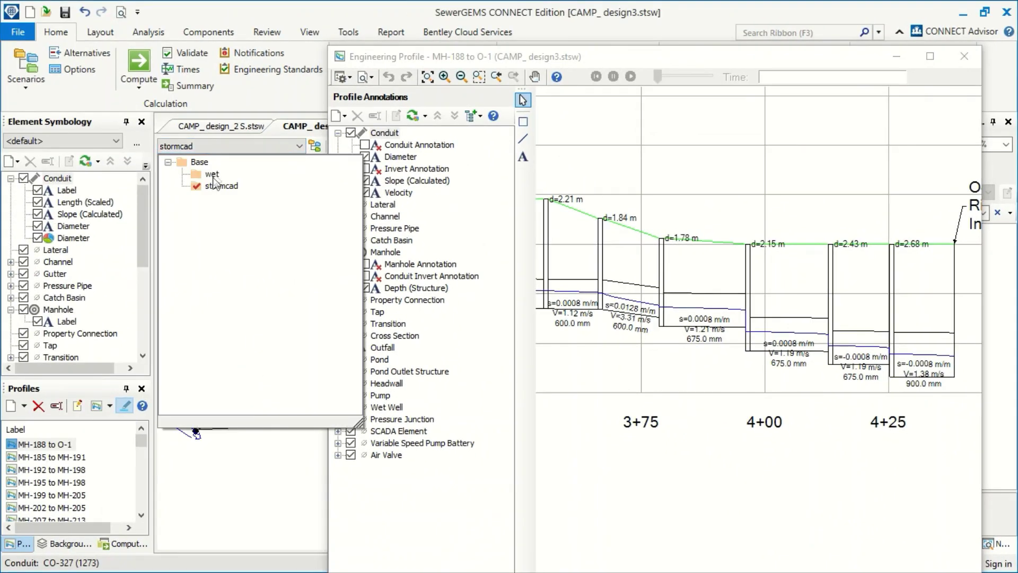
click(212, 174)
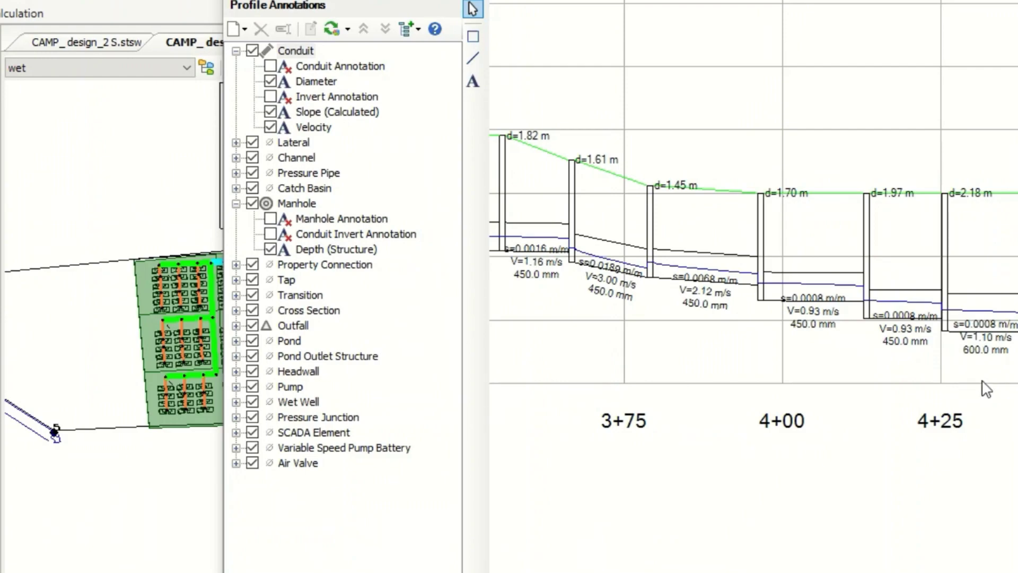
click(155, 68)
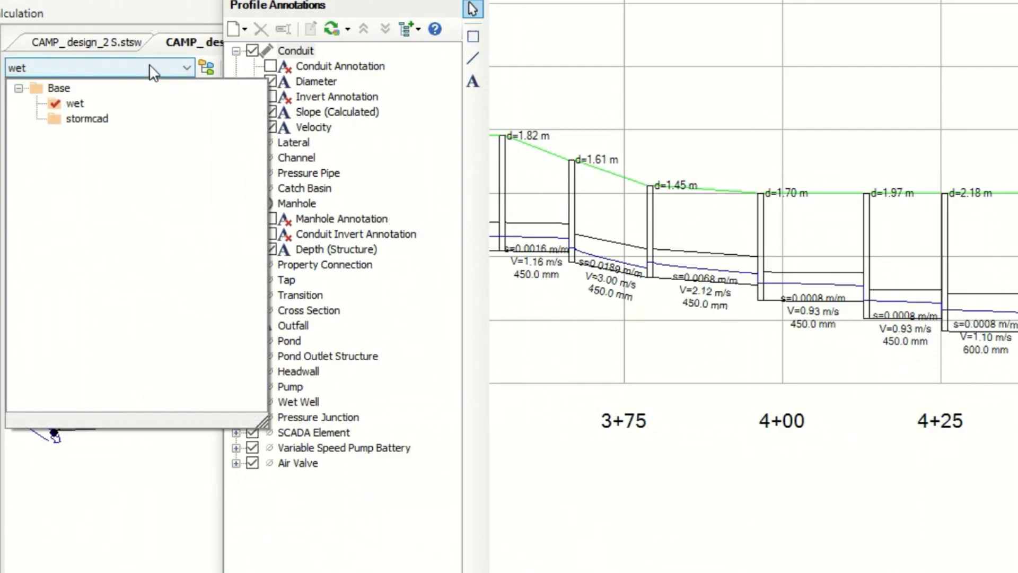
click(88, 120)
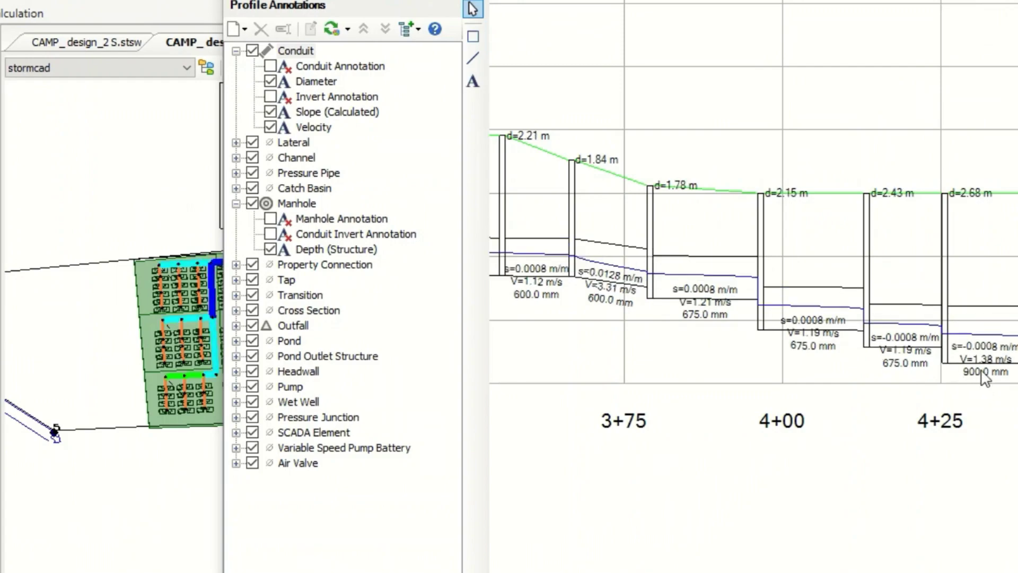
scroll(771, 352, down, 2)
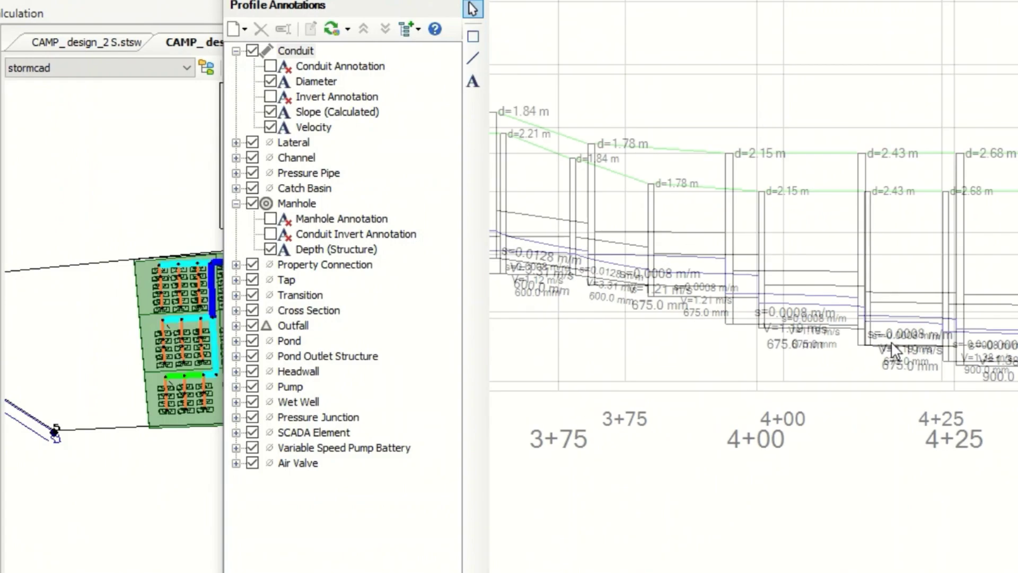
scroll(812, 326, down, 2)
scroll(763, 330, down, 3)
scroll(762, 330, down, 3)
scroll(762, 330, down, 3)
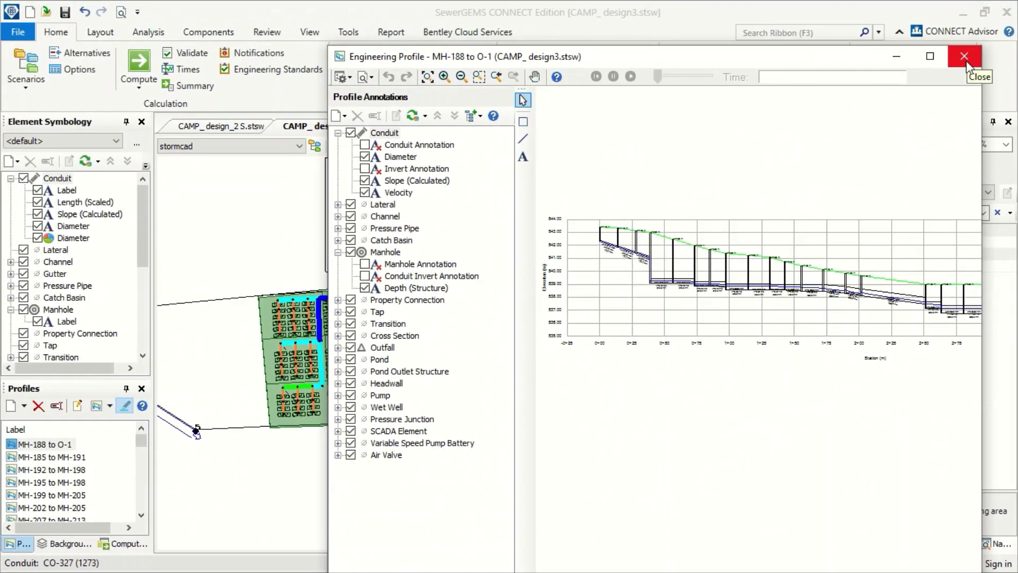
click(966, 60)
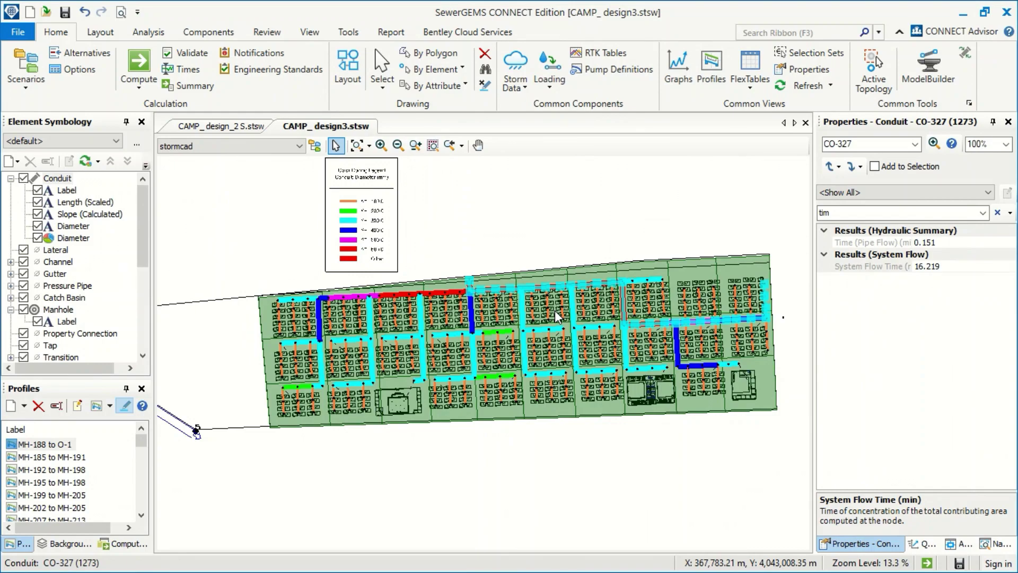
middle_drag(558, 314, 566, 303)
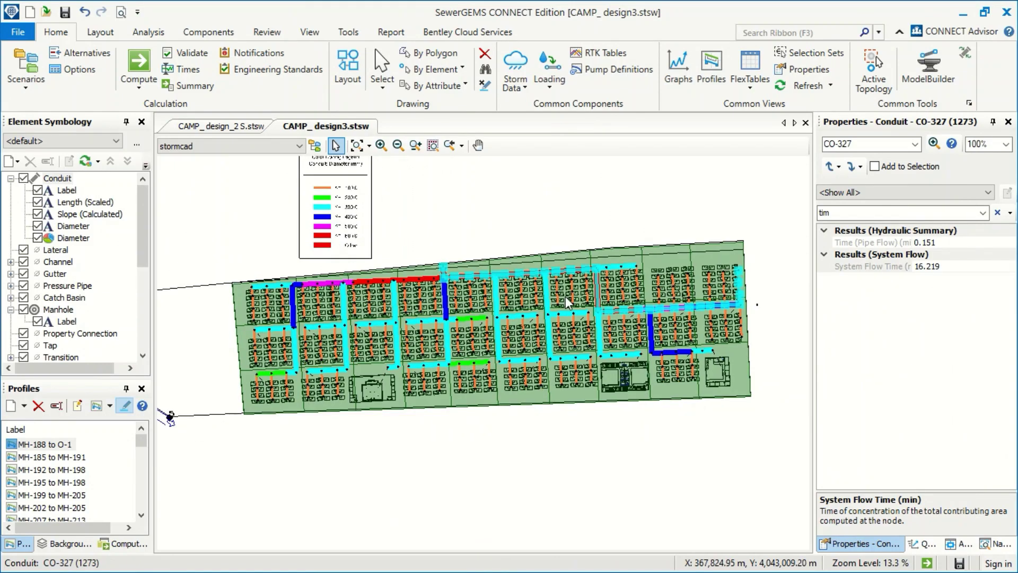